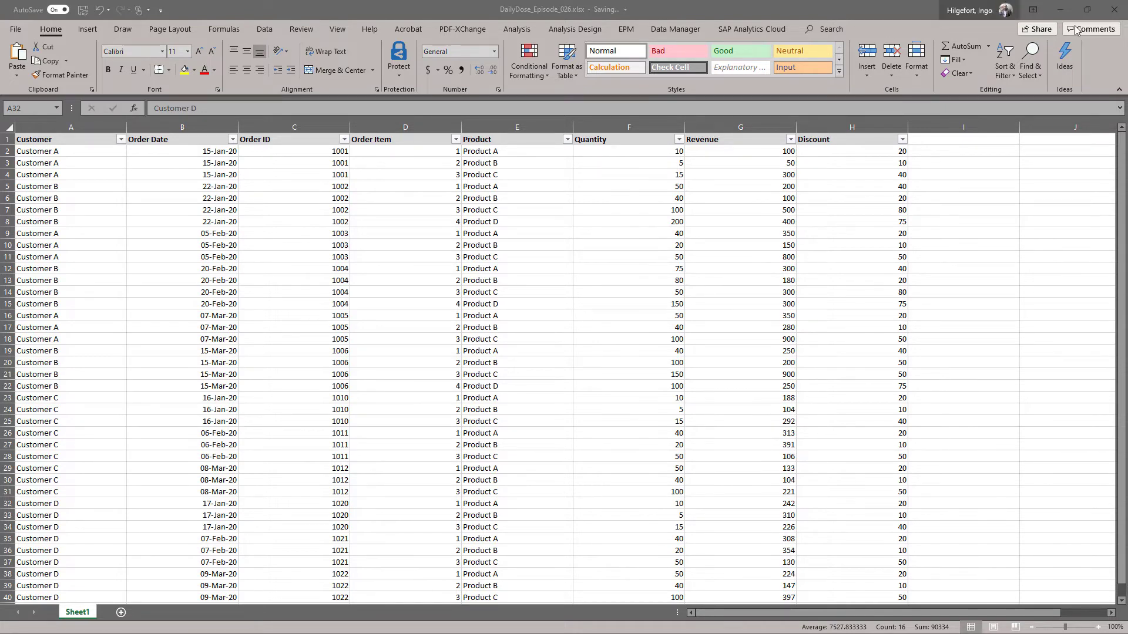
Close the DailyDose_Episode_026.xlsx workbook in Excel
left_click(1114, 10)
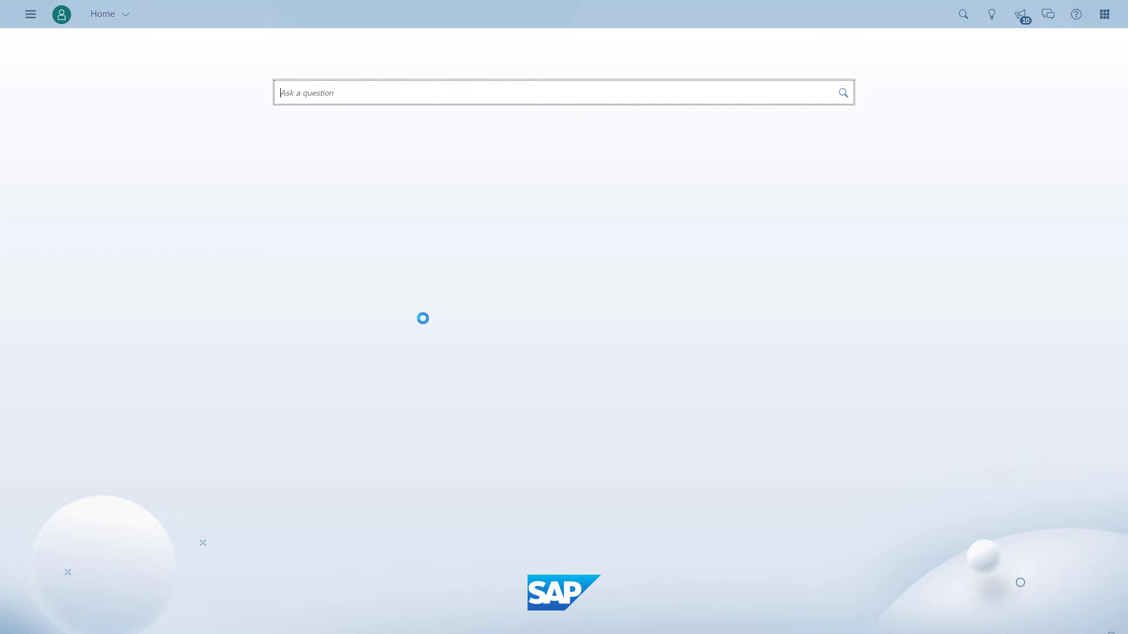
Start a new model by importing DailyDose_Episode_026.xlsx from the computer
left_click(30, 14)
left_click(42, 71)
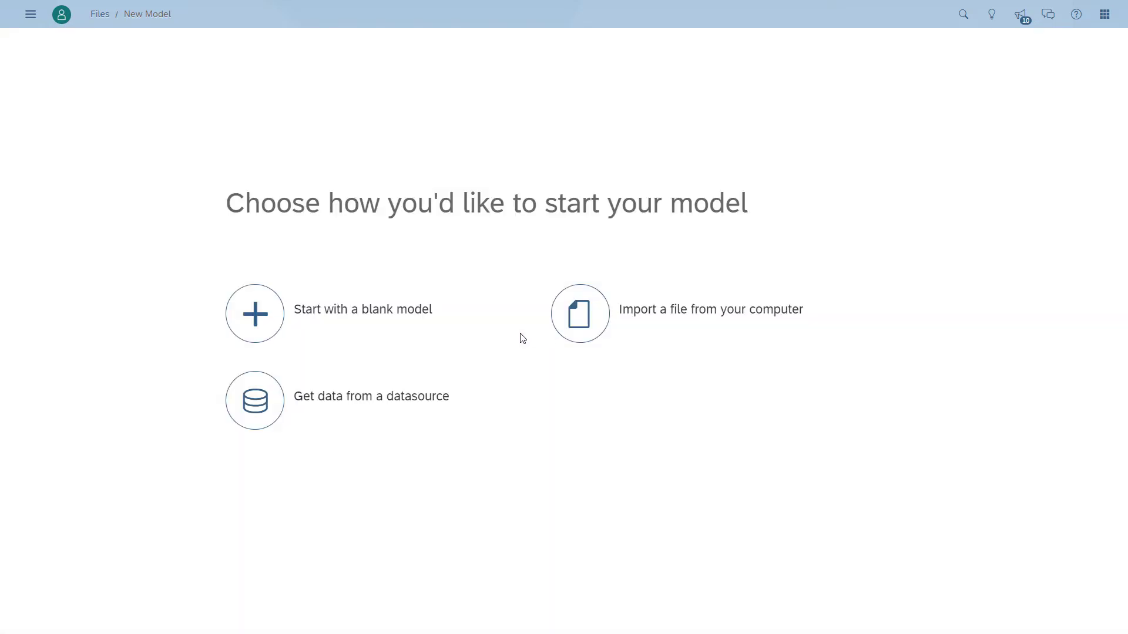
left_click(580, 314)
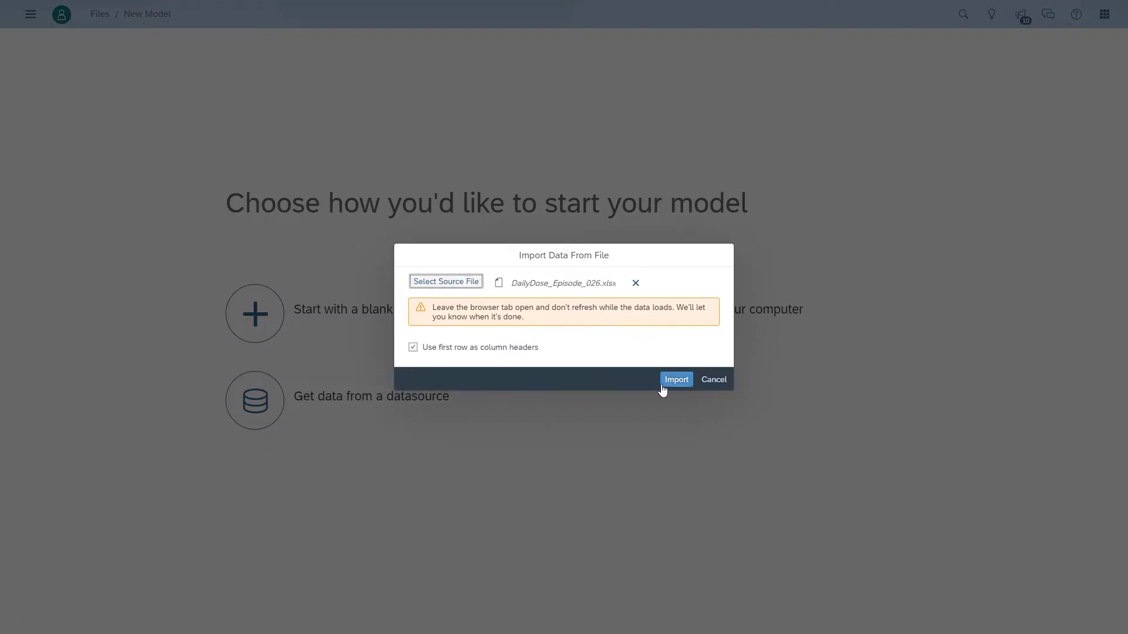
left_click(664, 383)
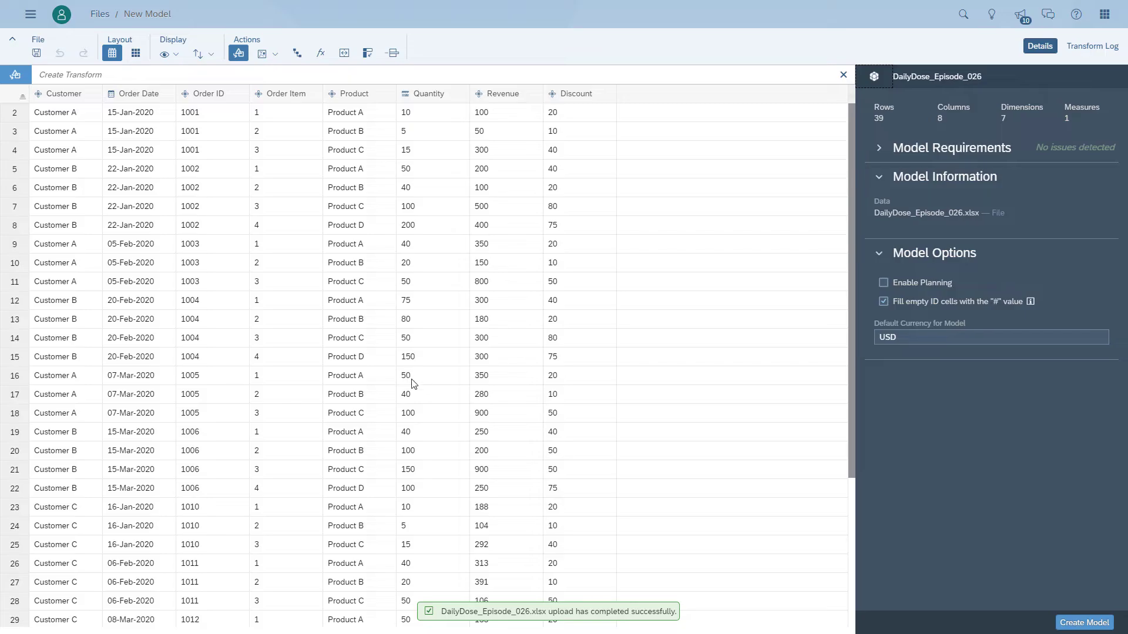
Set the Revenue and Discount columns to the Measure type
left_click(69, 94)
left_click(148, 95)
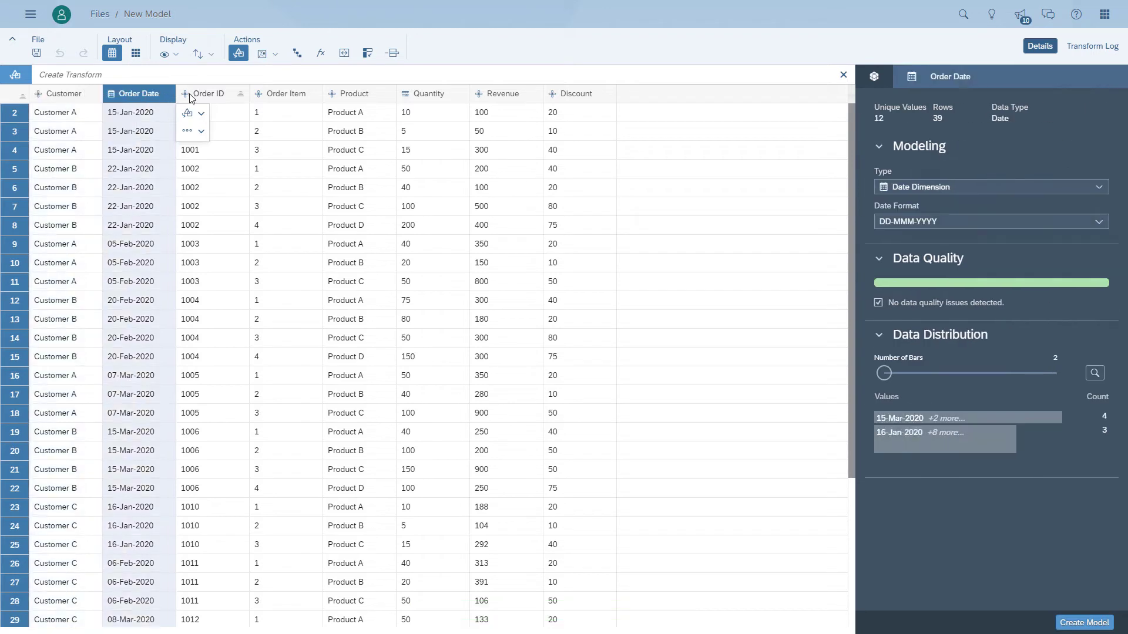
key("Right")
key("Right")
key("Right")
key("Right")
key("Right")
left_click(1046, 178)
left_click(916, 202)
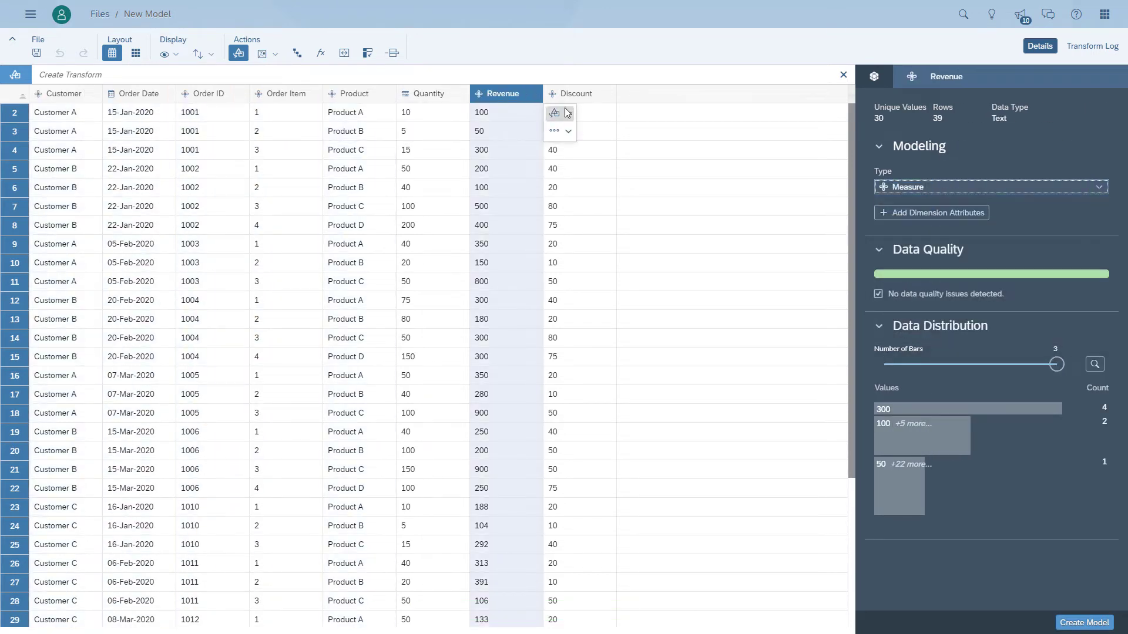
key("Right")
left_click(1045, 187)
left_click(917, 202)
Create the model and save it in Public/DEMO/Demo Material
left_click(1084, 623)
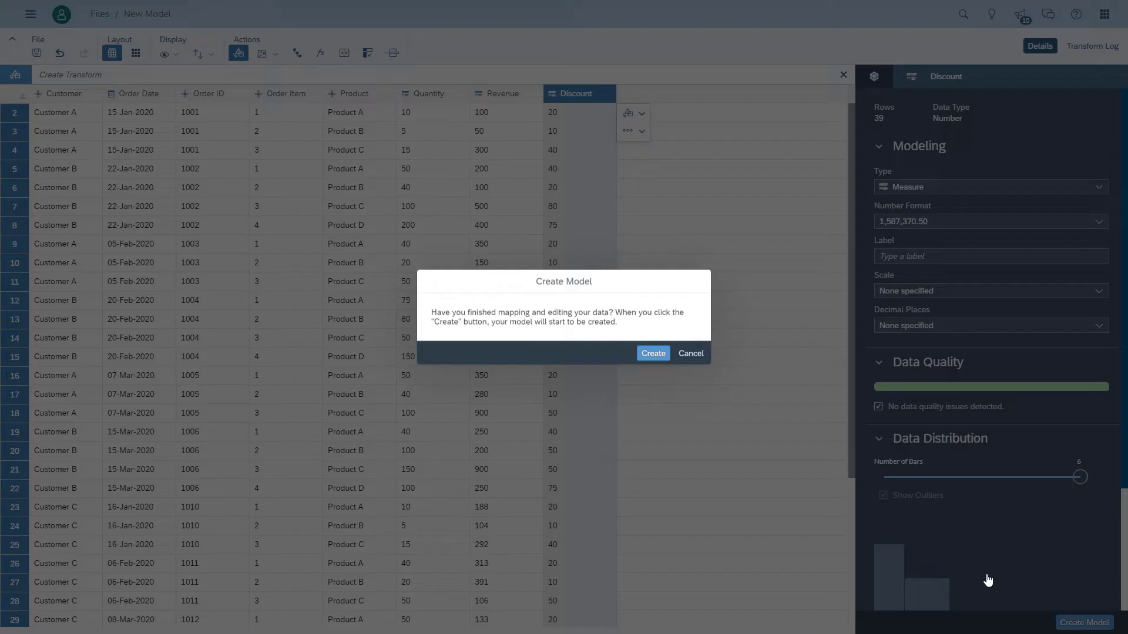
left_click(653, 353)
left_click(353, 236)
left_click(360, 255)
left_click(390, 297)
left_click(775, 482)
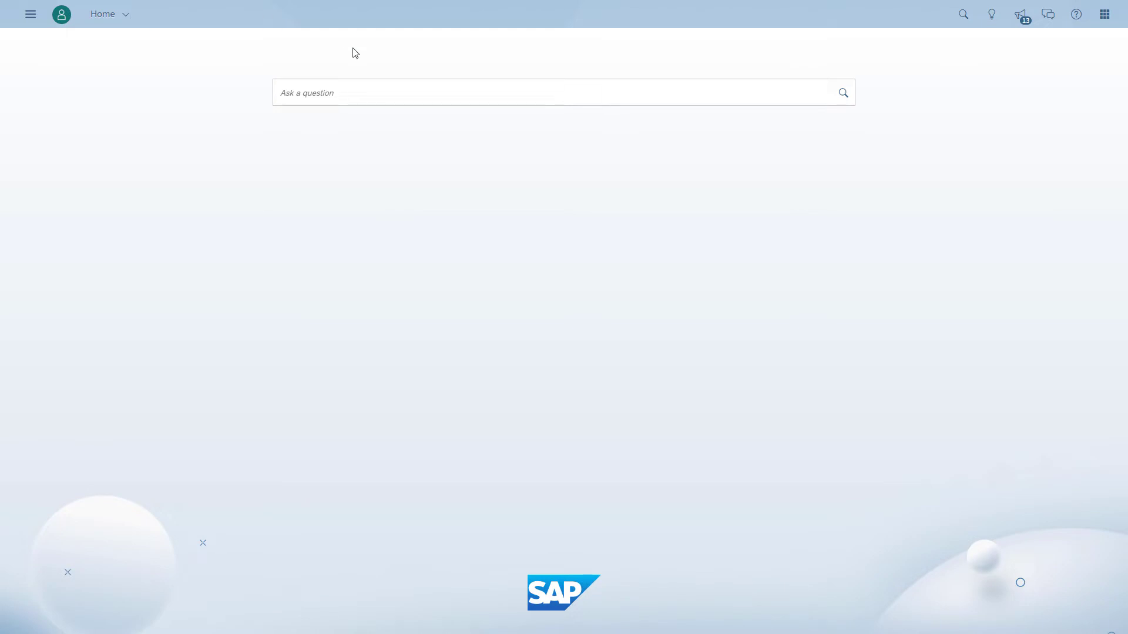
Create a new story with a canvas page and insert a table
left_click(31, 16)
left_click(40, 72)
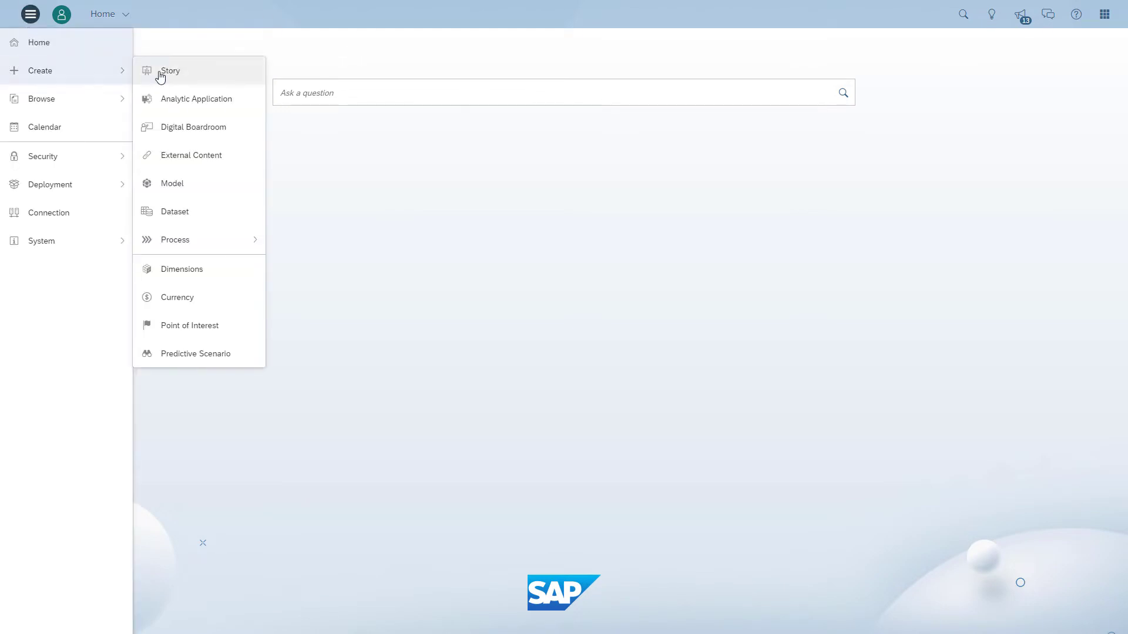
left_click(168, 72)
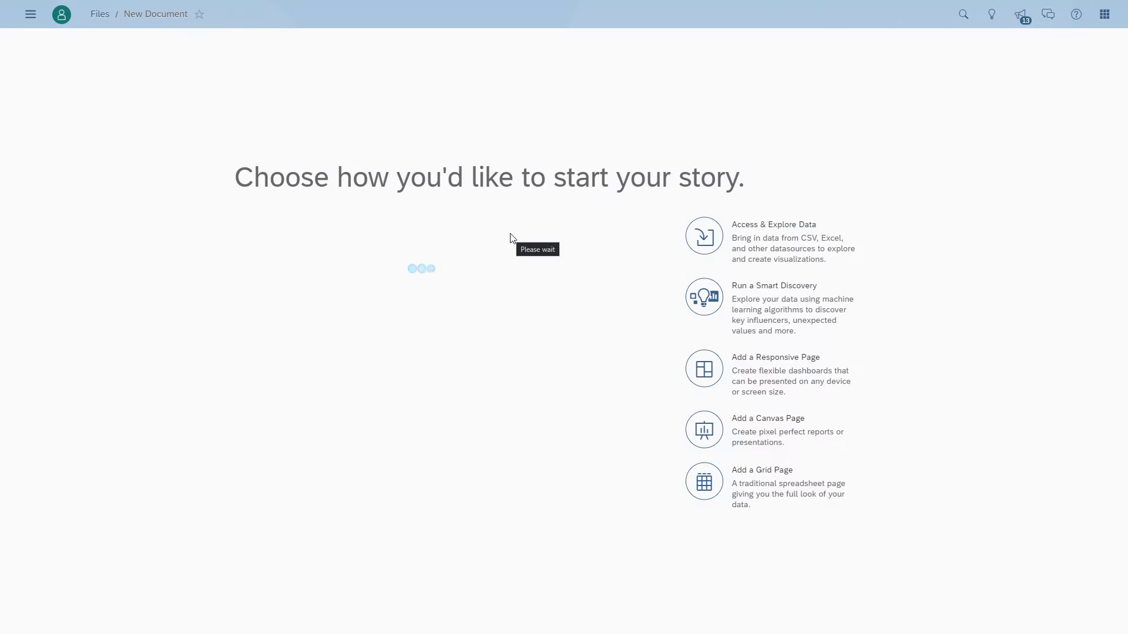
left_click(705, 430)
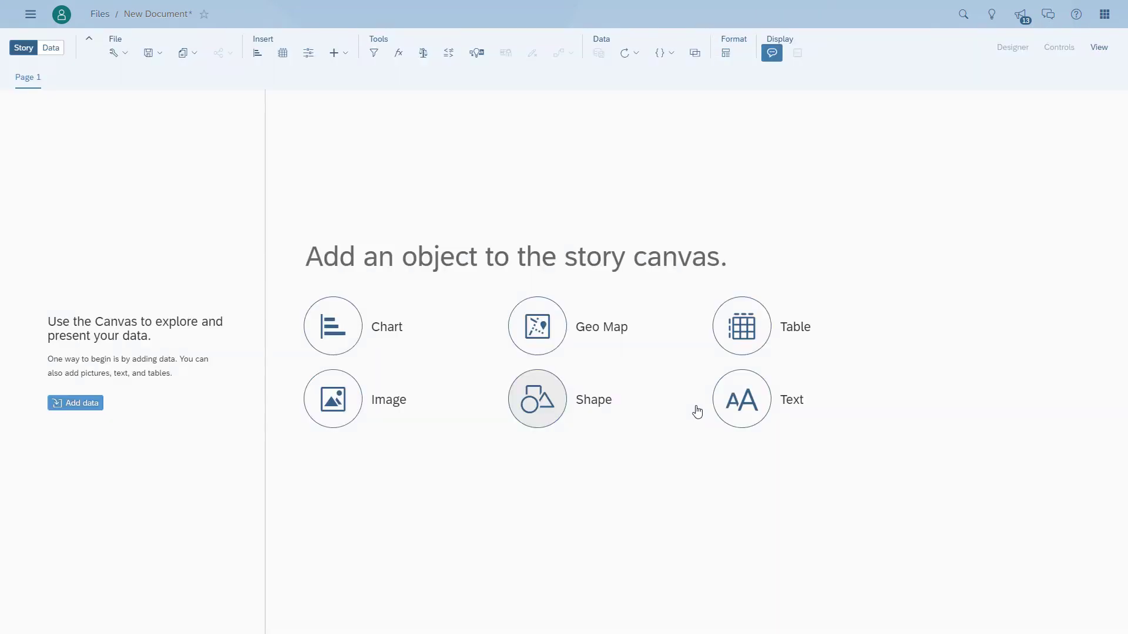
left_click(729, 343)
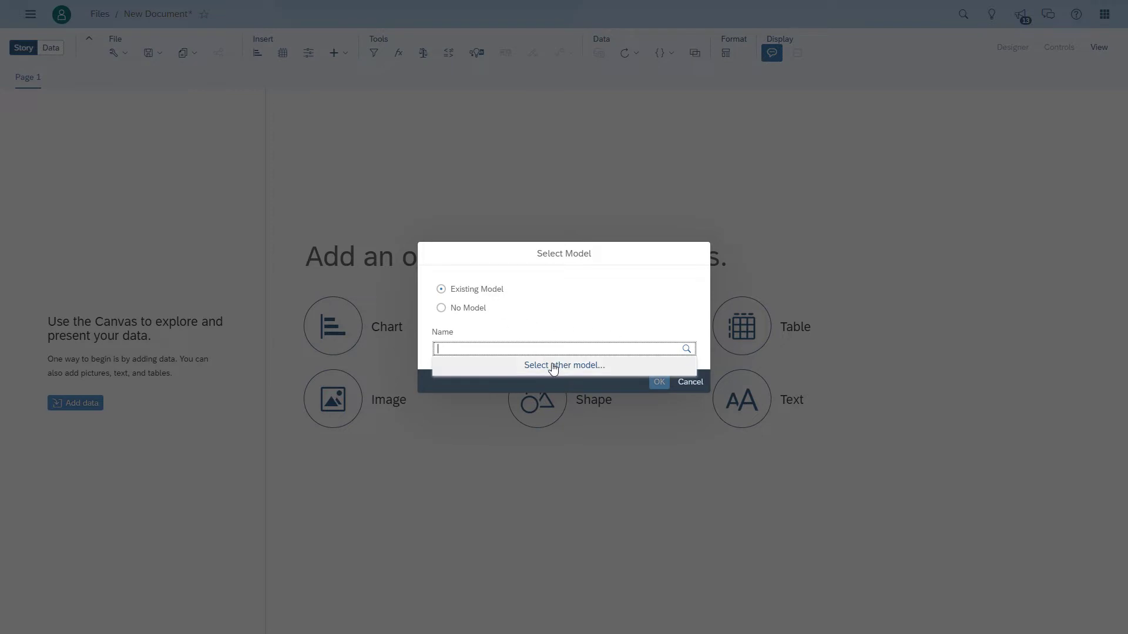
Base the table on the DailyDose_Episode_026 model from Public/DEMO/Demo Material - Daily Dose SAC
left_click(554, 365)
left_click(365, 271)
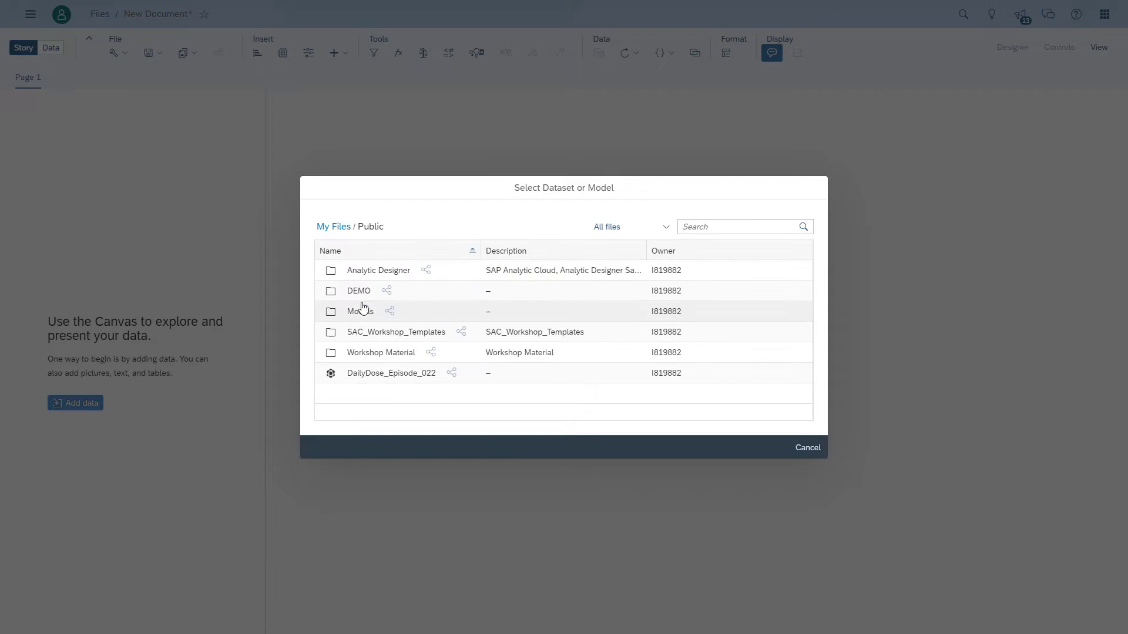
left_click(362, 292)
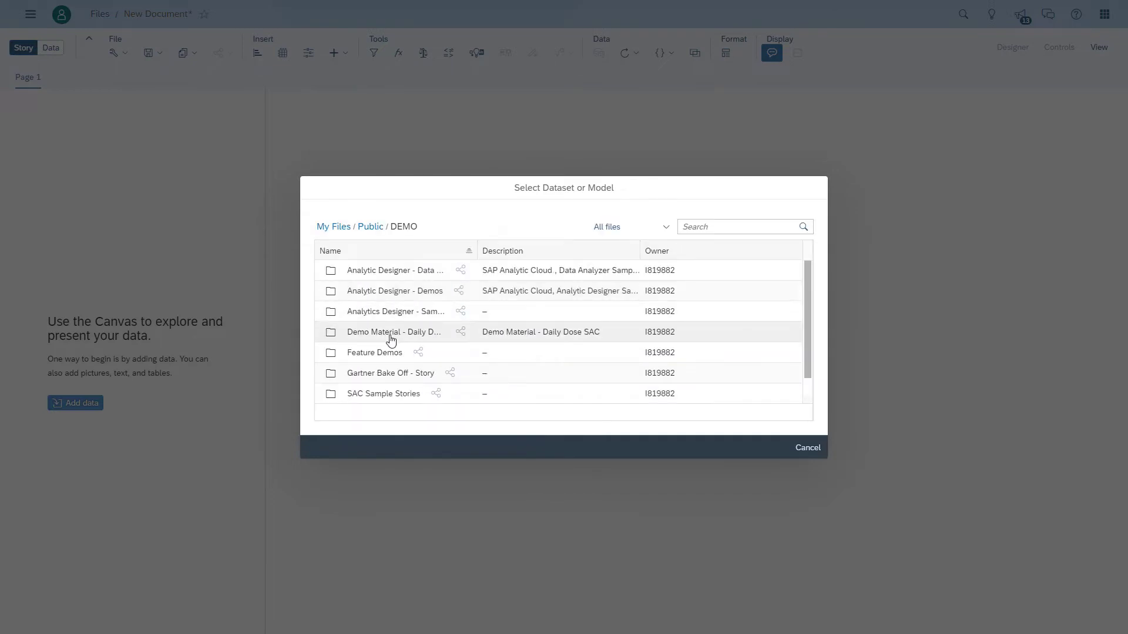
left_click(389, 334)
scroll(397, 341, "down", 3)
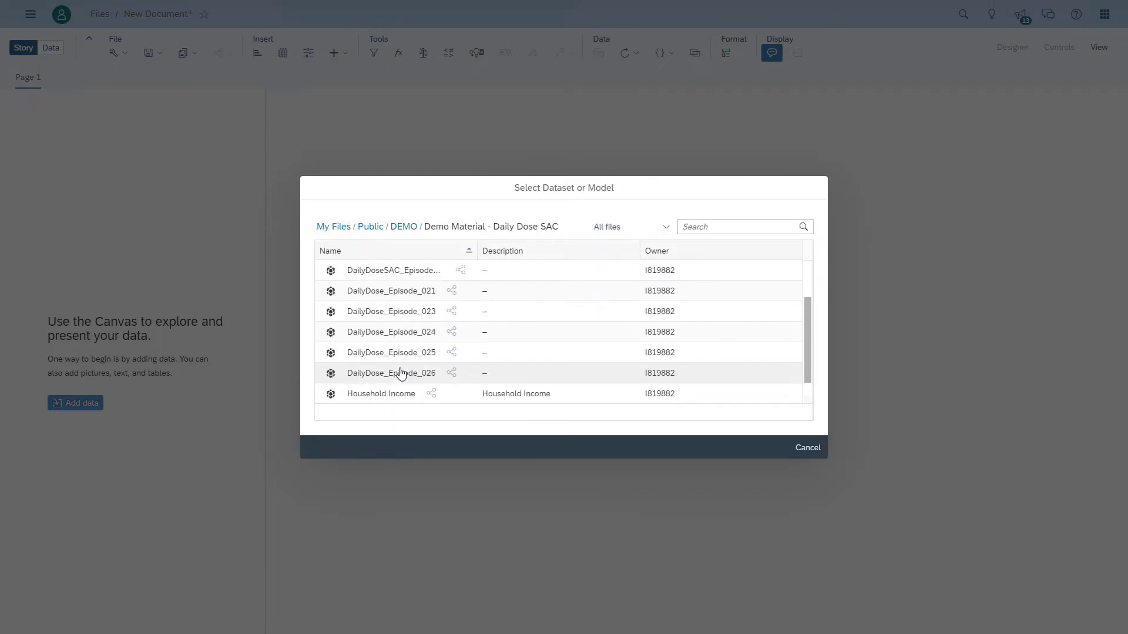
left_click(398, 373)
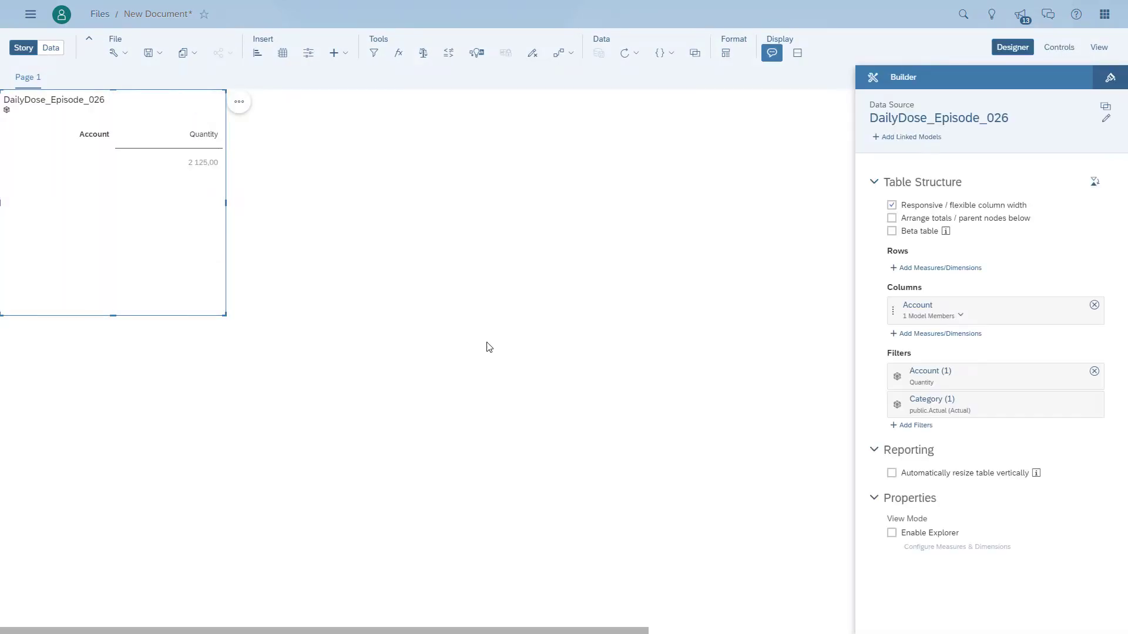
Put Customer and Order ID in the table rows
left_click(926, 269)
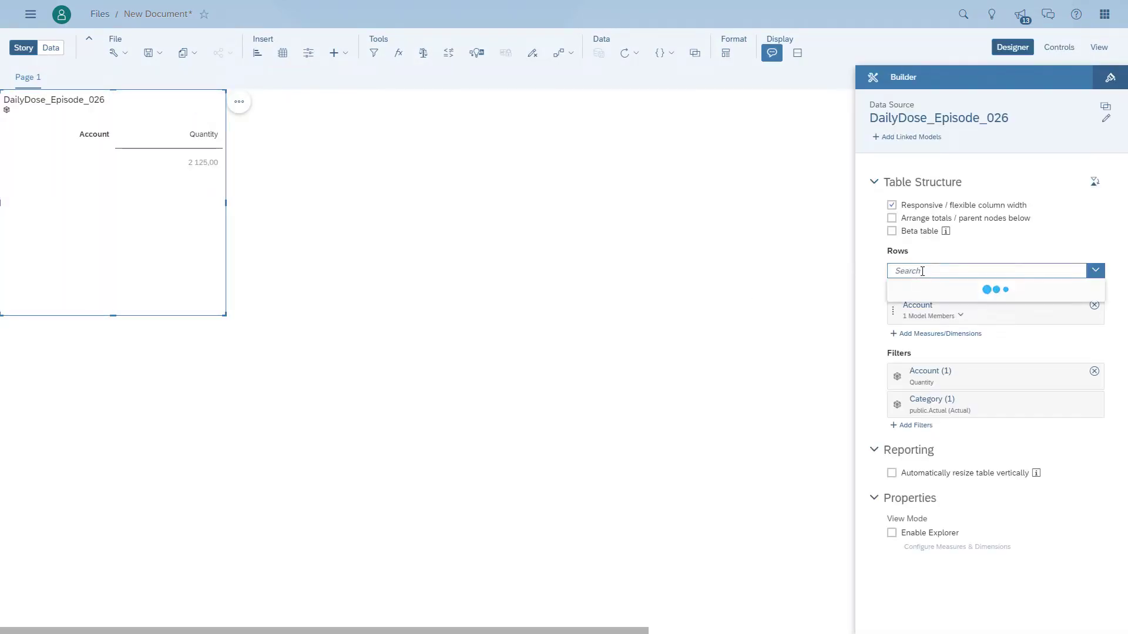
left_click(925, 394)
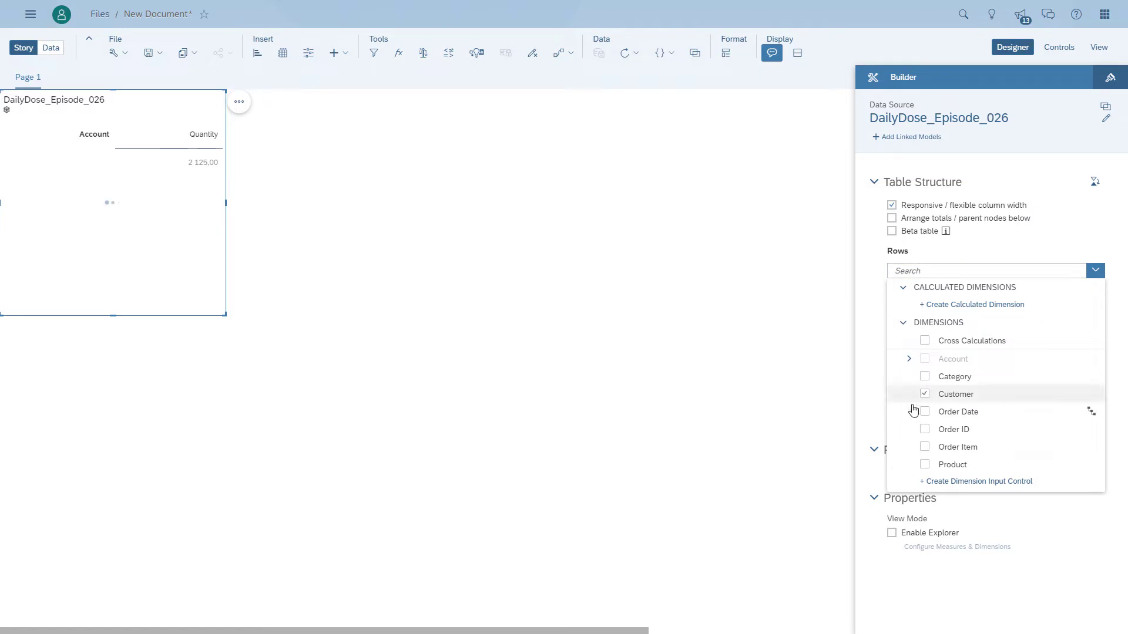
left_click(925, 430)
left_click(877, 407)
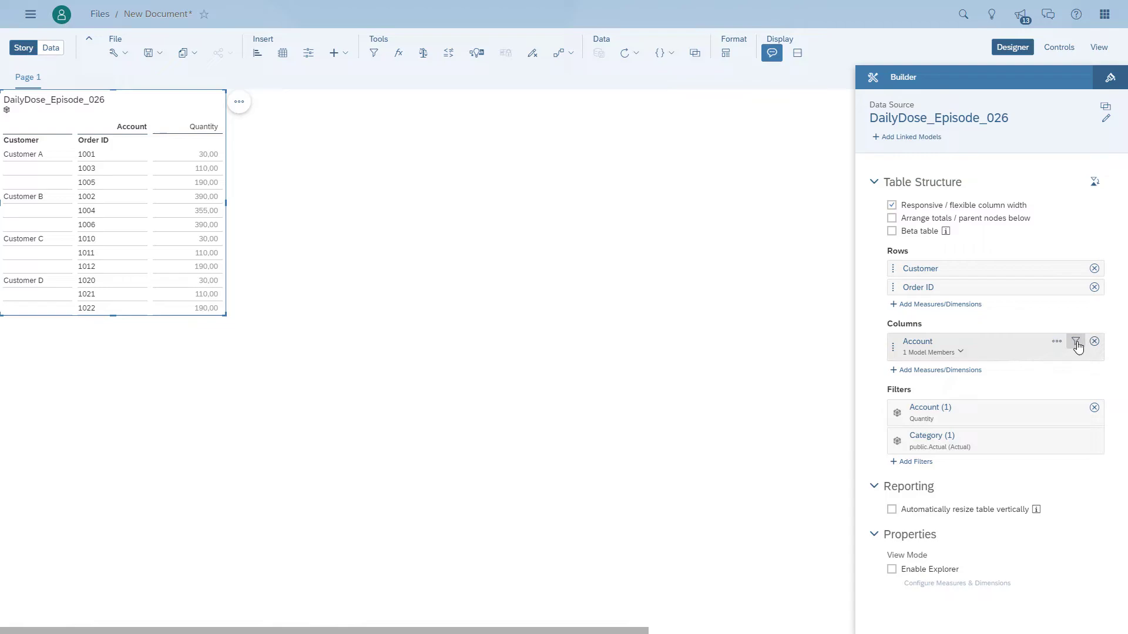
Show only Revenue as the table's measure and enlarge the table
left_click(1074, 345)
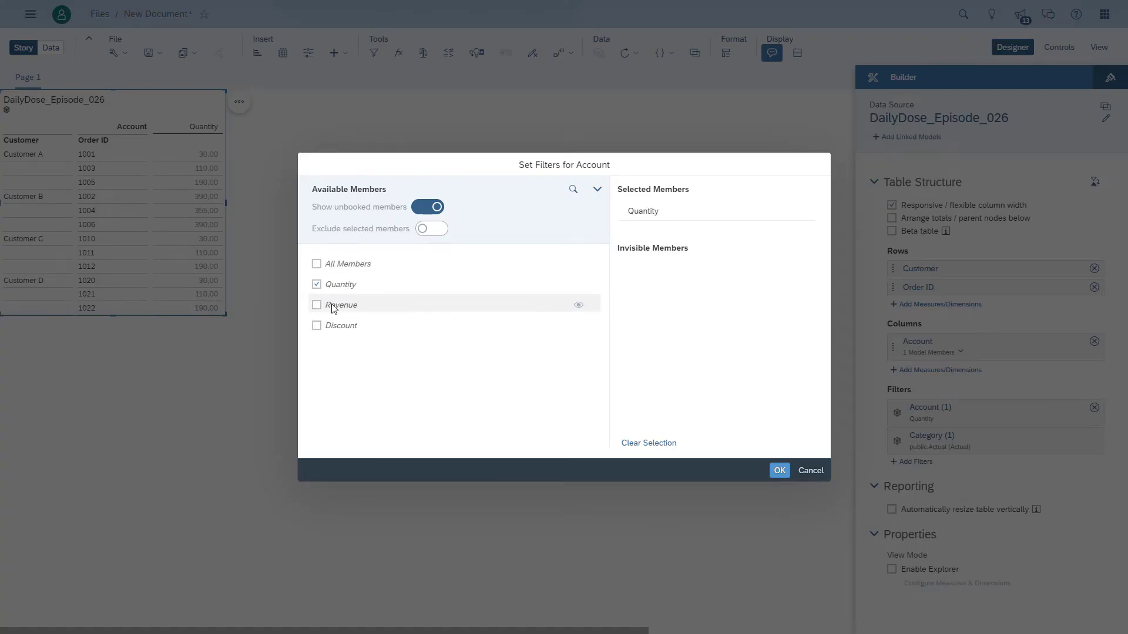
left_click(344, 305)
left_click(340, 285)
left_click(777, 471)
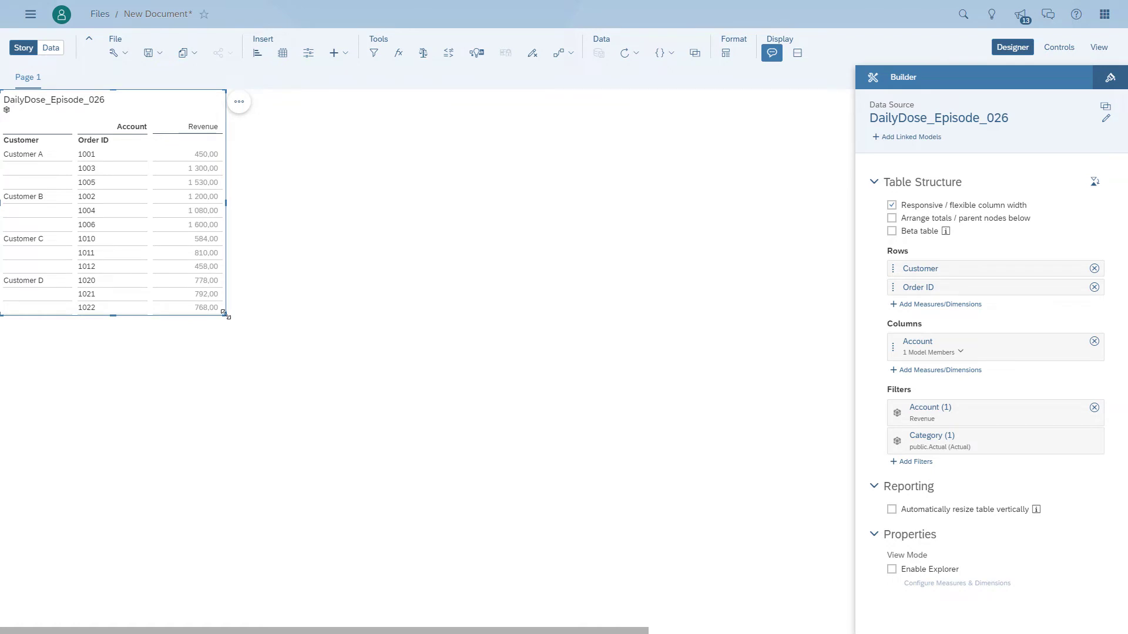
left_click_drag(226, 314, 351, 383)
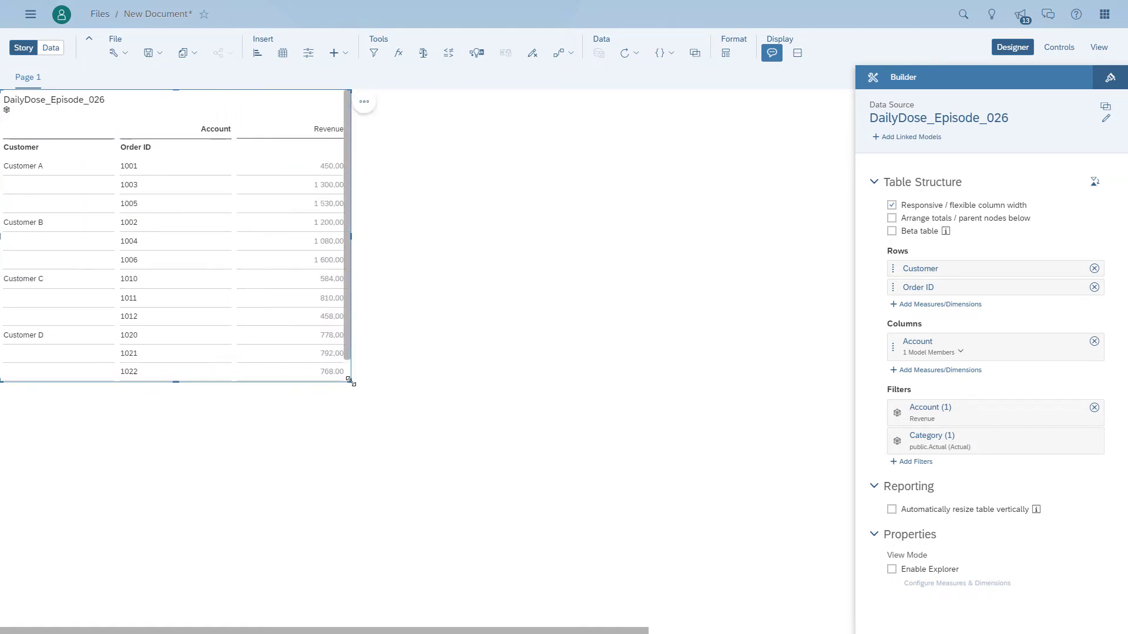
left_click(532, 421)
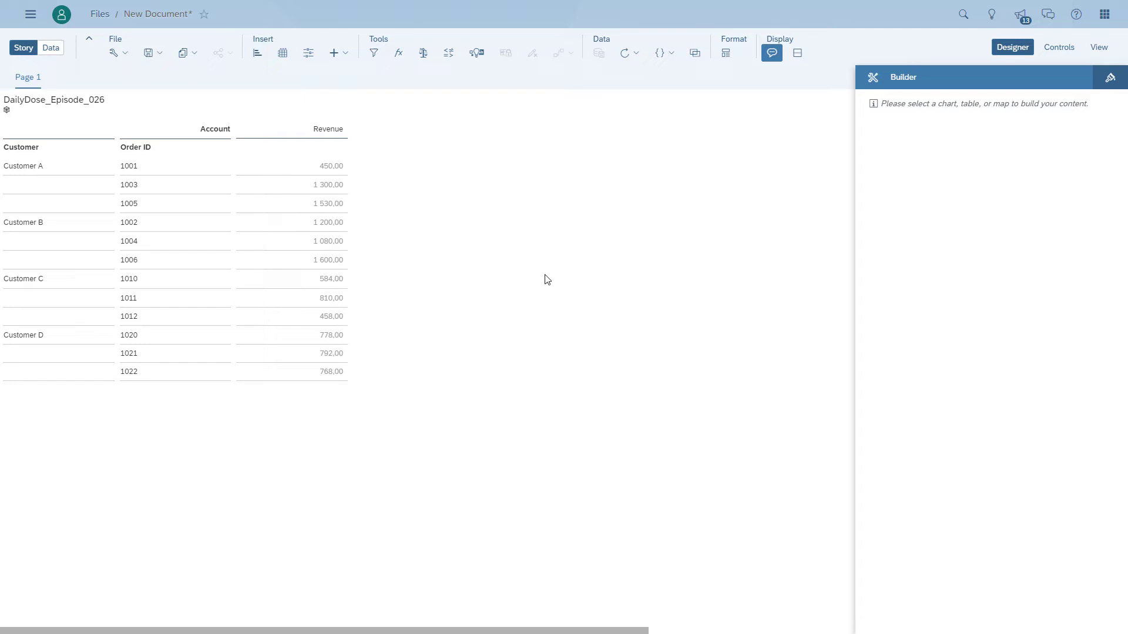
left_click(328, 111)
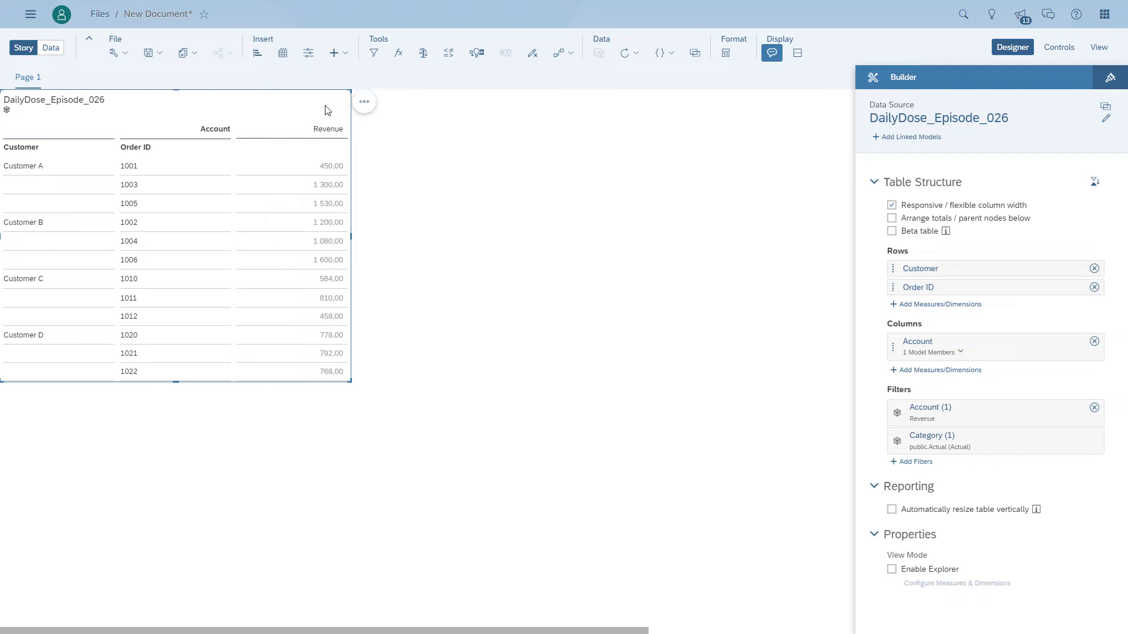
Add a new aggregation calculation named Max Revenue
mouse_move(1046, 347)
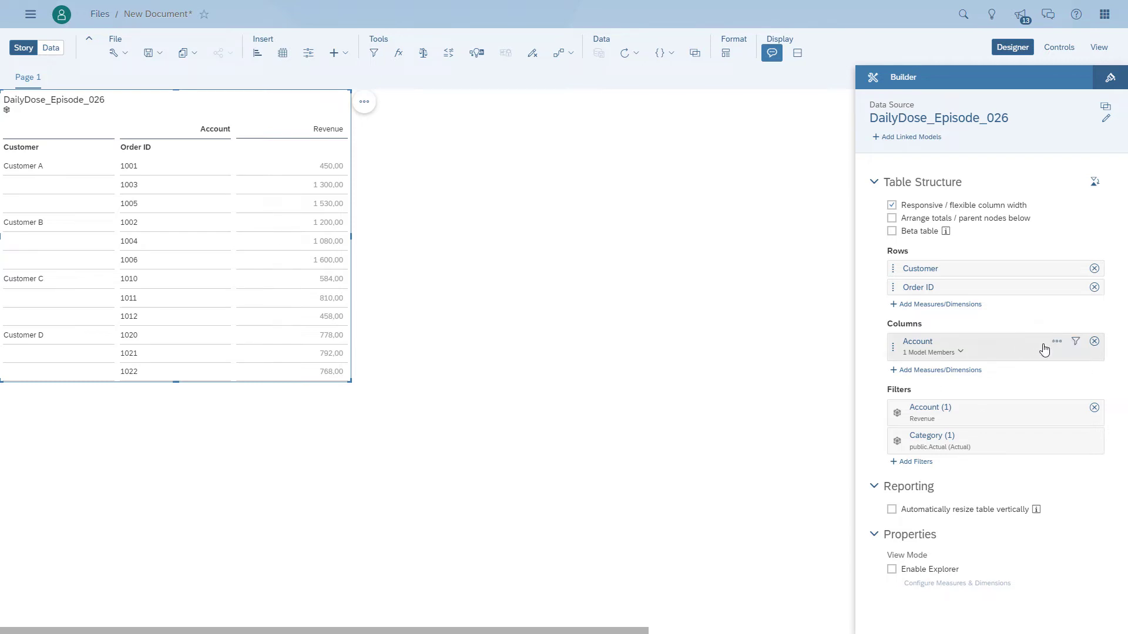
left_click(1057, 342)
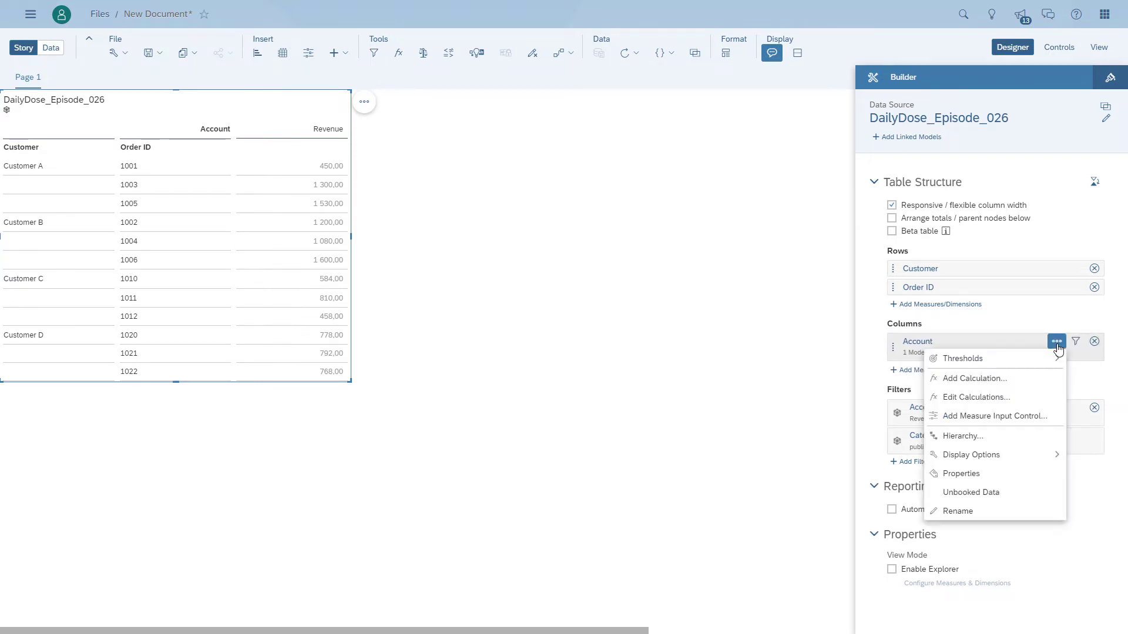
left_click(988, 379)
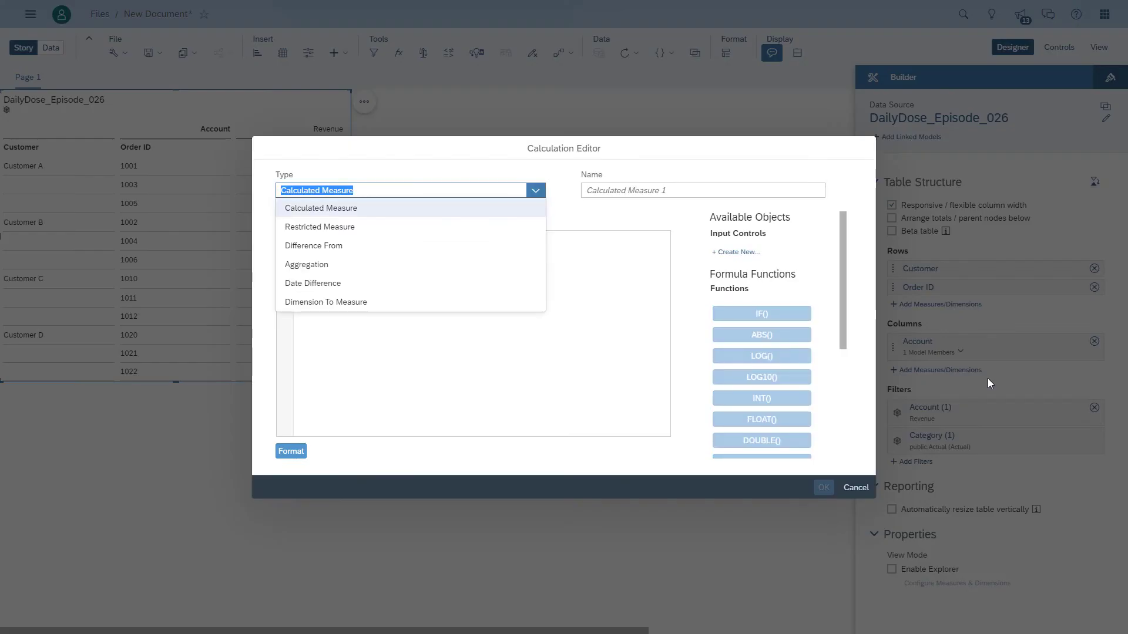
left_click(372, 268)
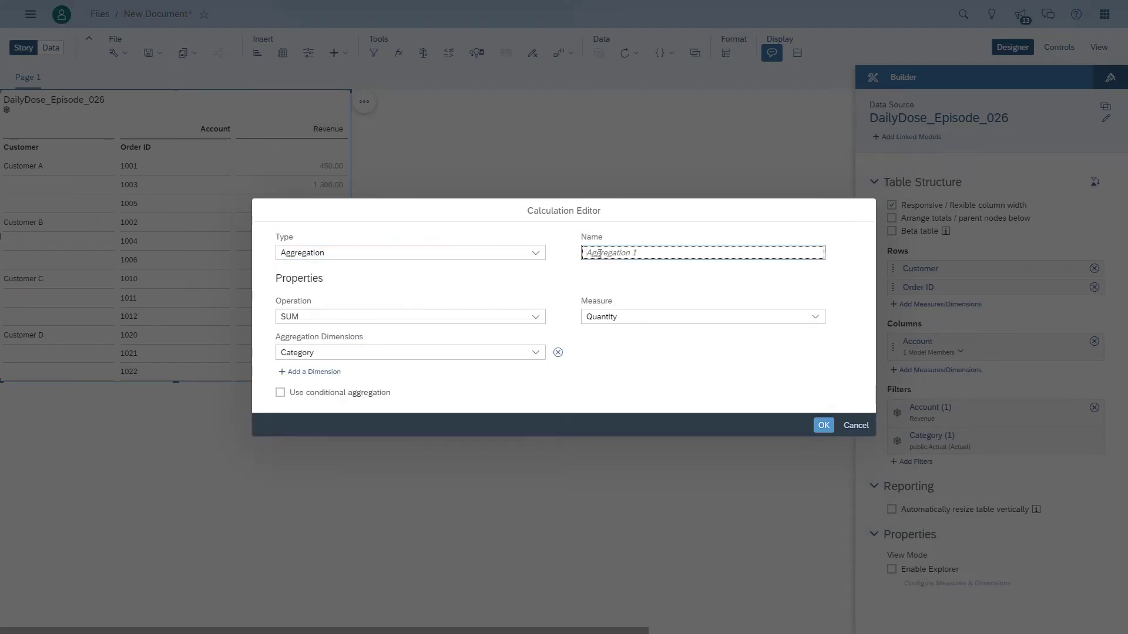
type("Max Revenue")
key("Tab")
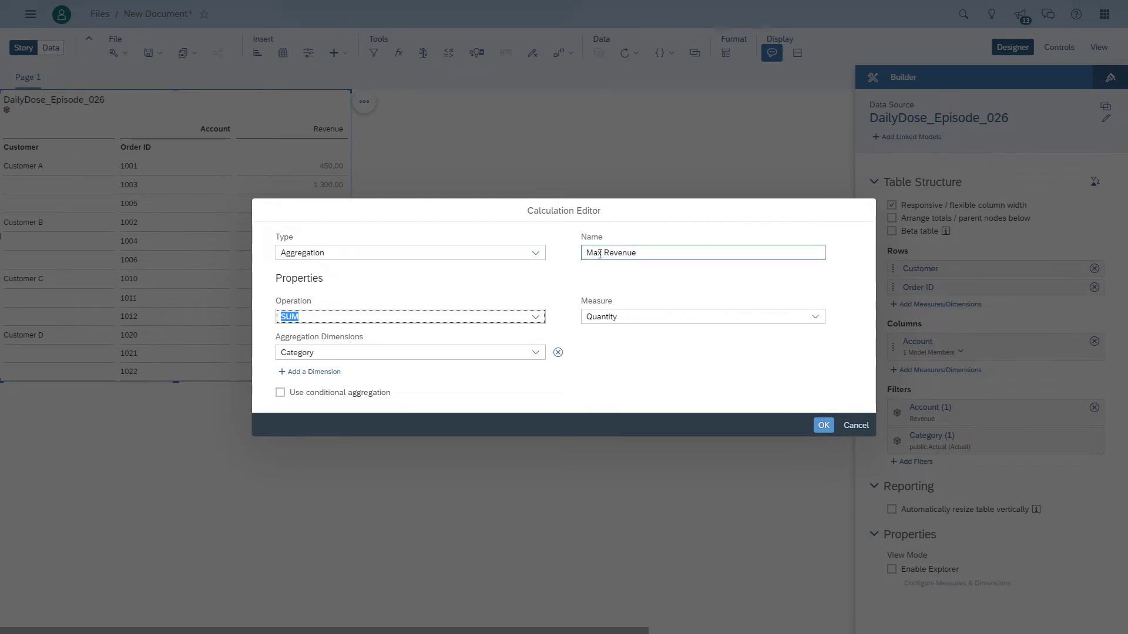
Set the aggregation to MAX of Revenue over Order ID and add it
left_click(536, 316)
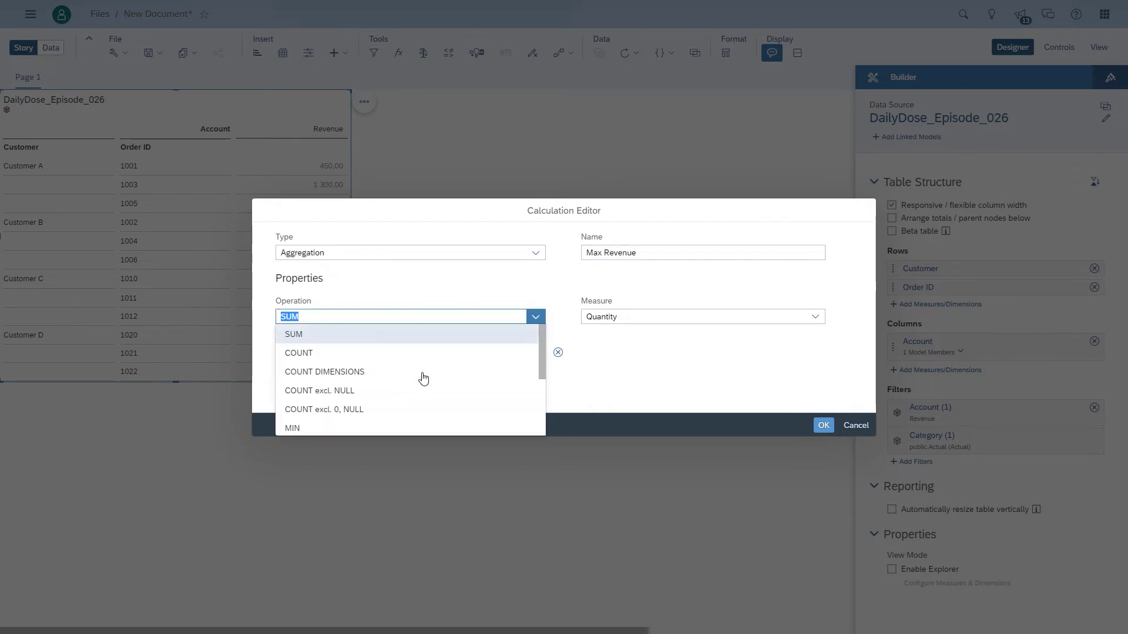
left_click_drag(542, 346, 540, 364)
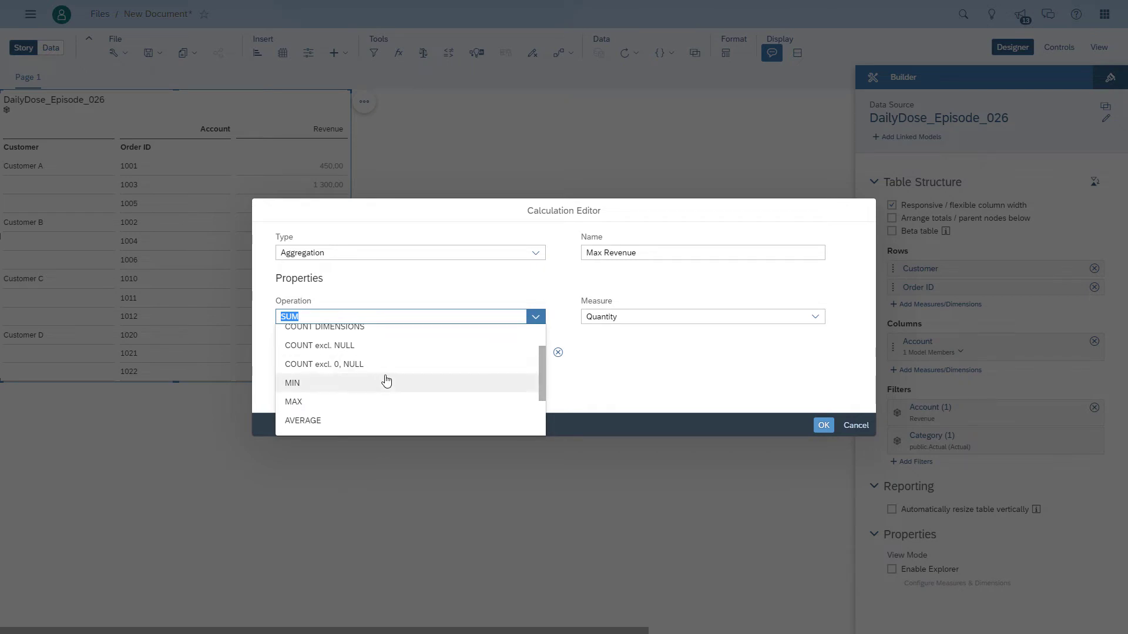
left_click(353, 403)
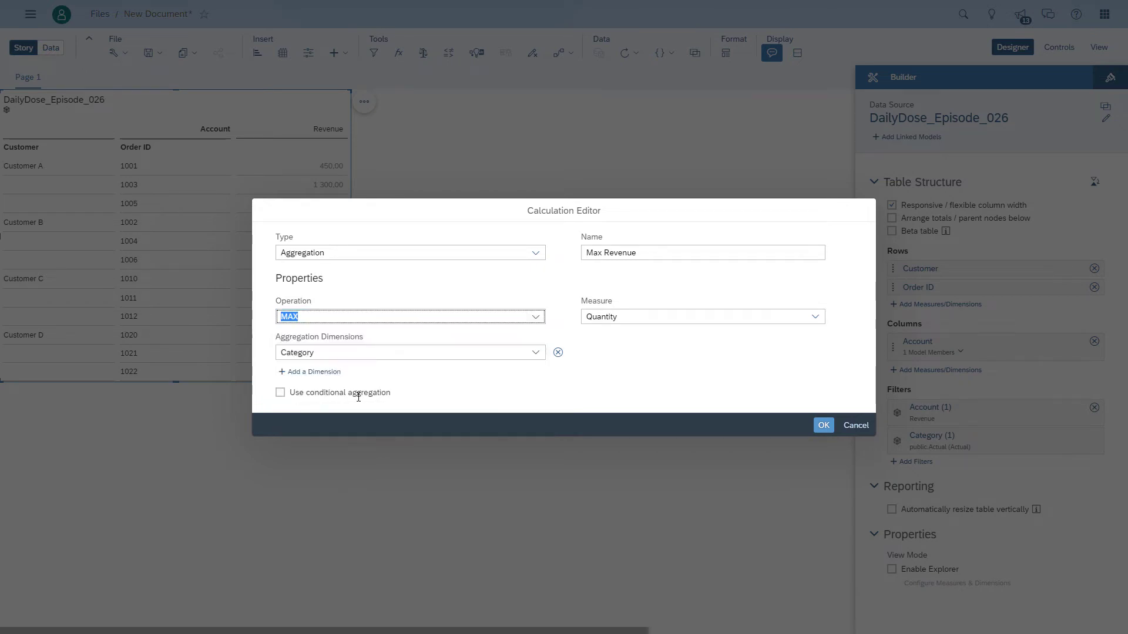
left_click(814, 317)
left_click(624, 352)
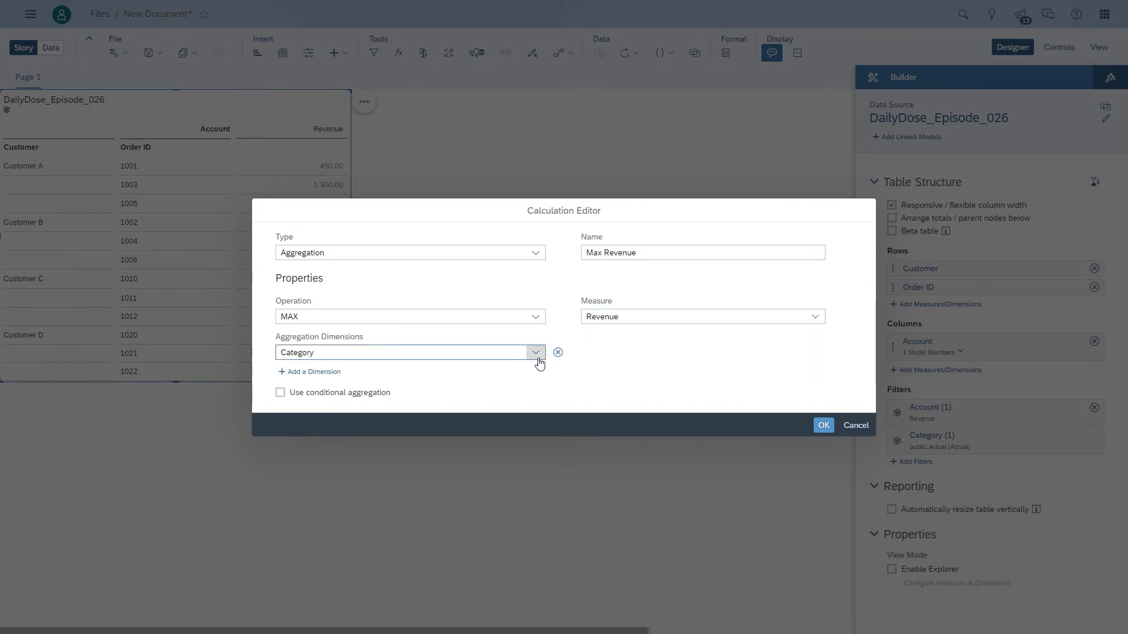
left_click(534, 353)
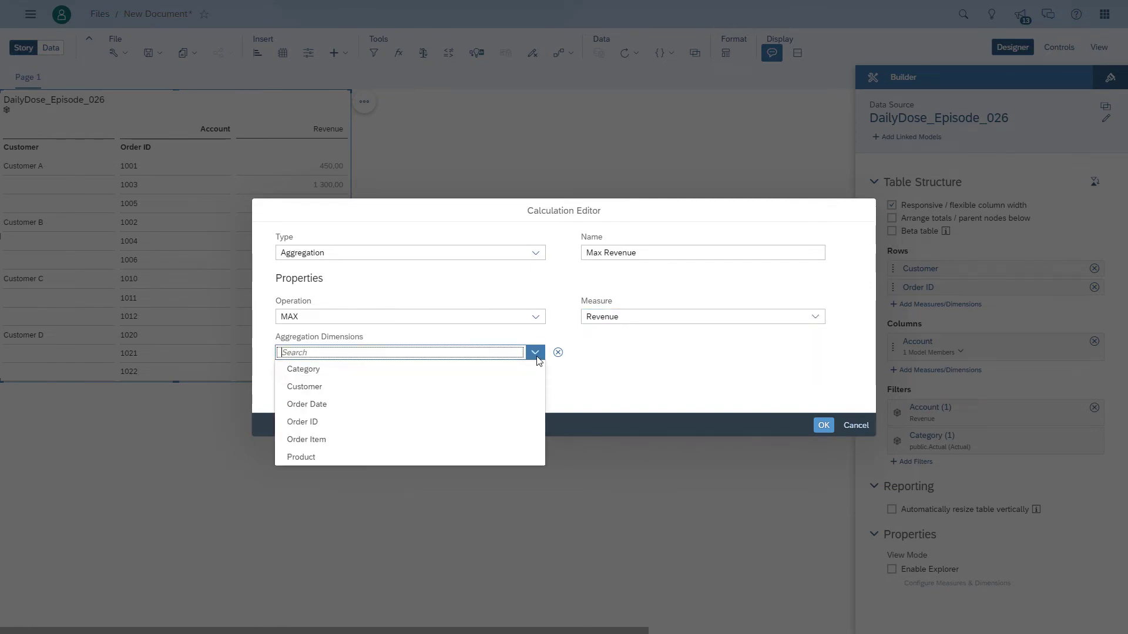
left_click(327, 424)
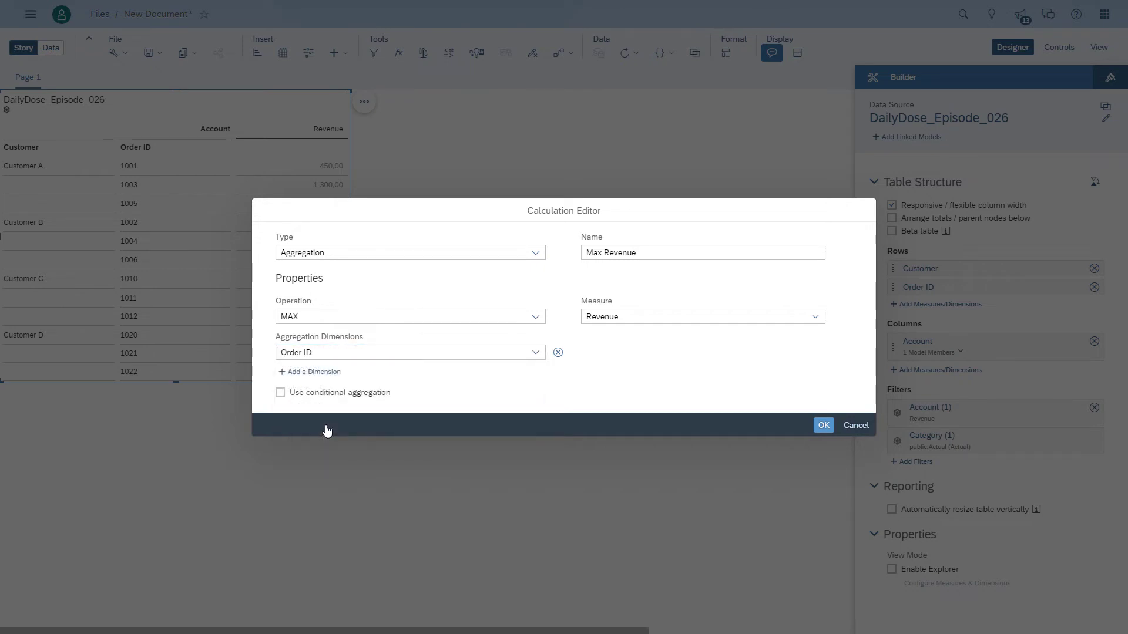
left_click(823, 425)
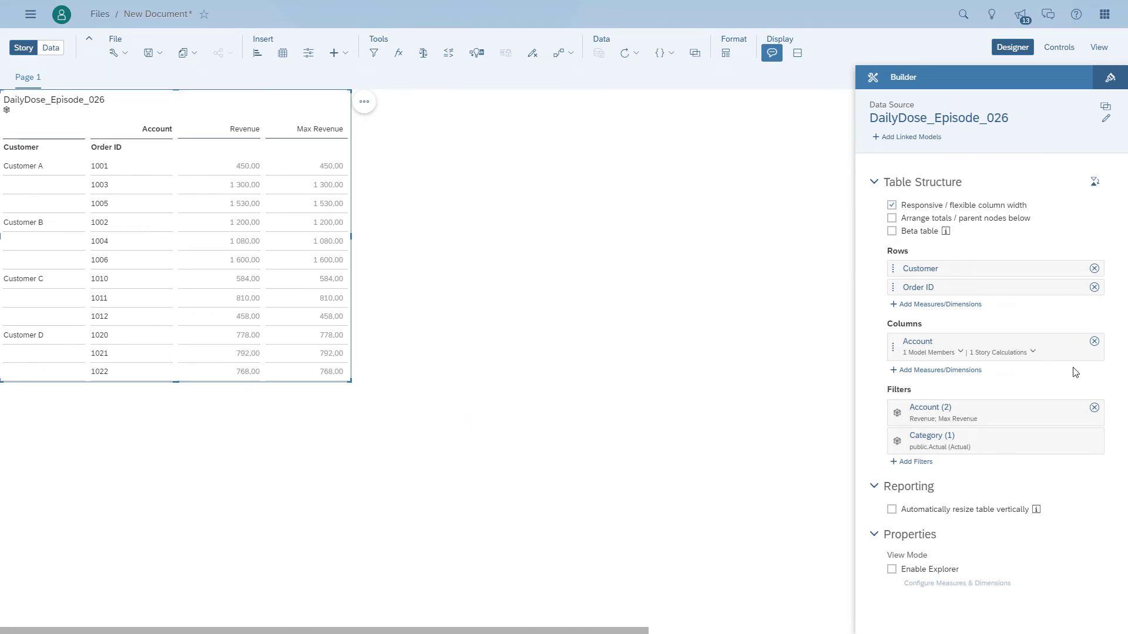
Add a restricted measure calculation named Max Revenue Constant Selection
left_click(1057, 343)
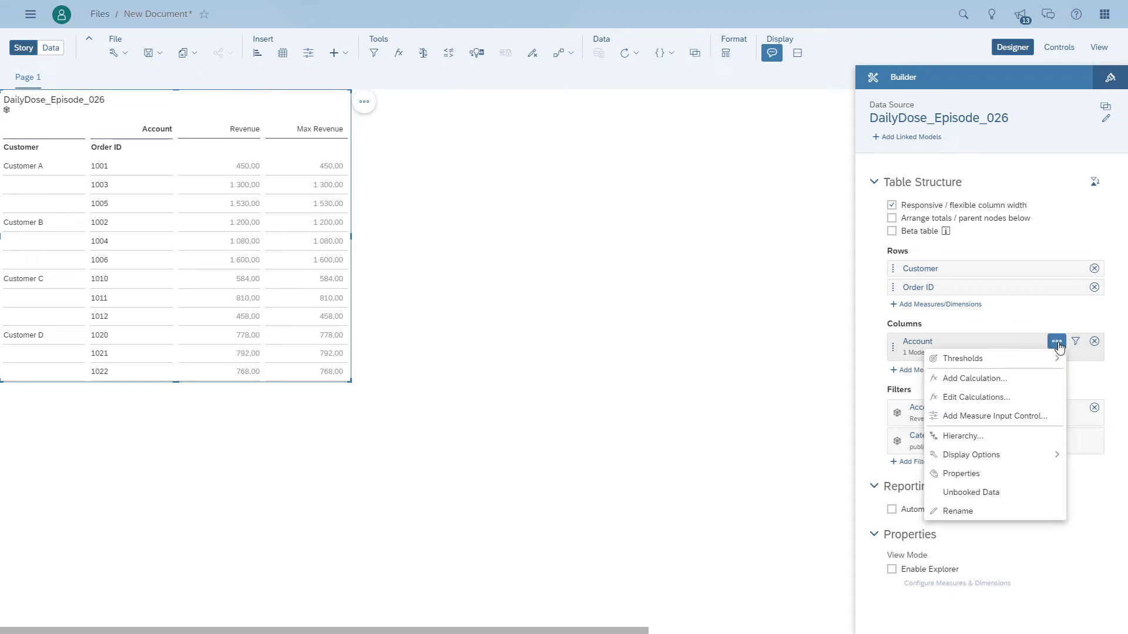
left_click(979, 379)
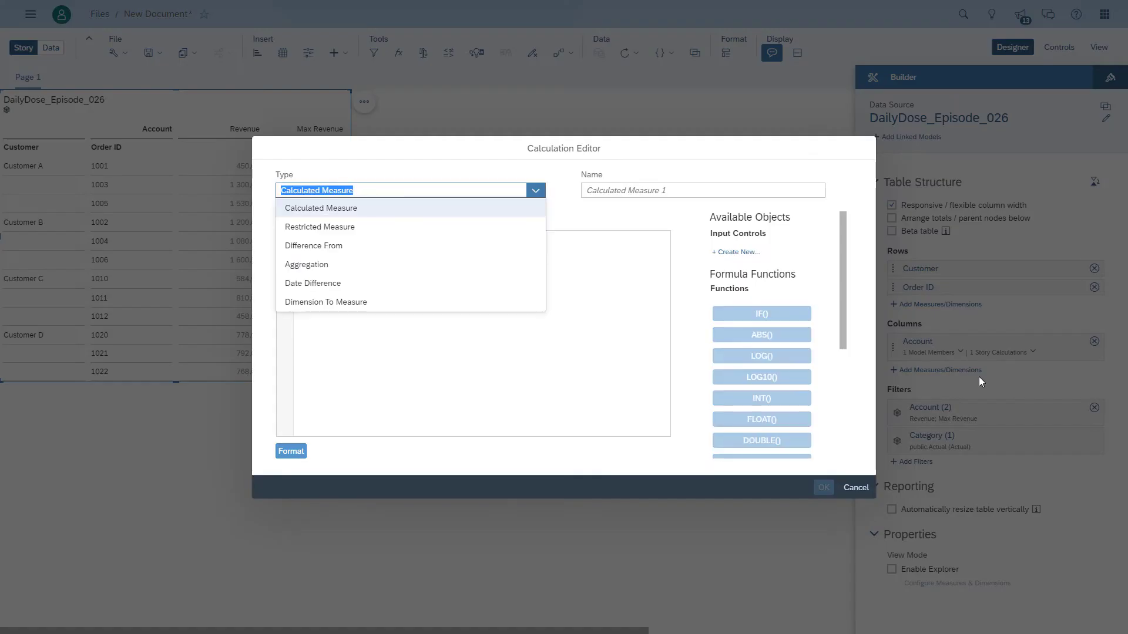
left_click(351, 229)
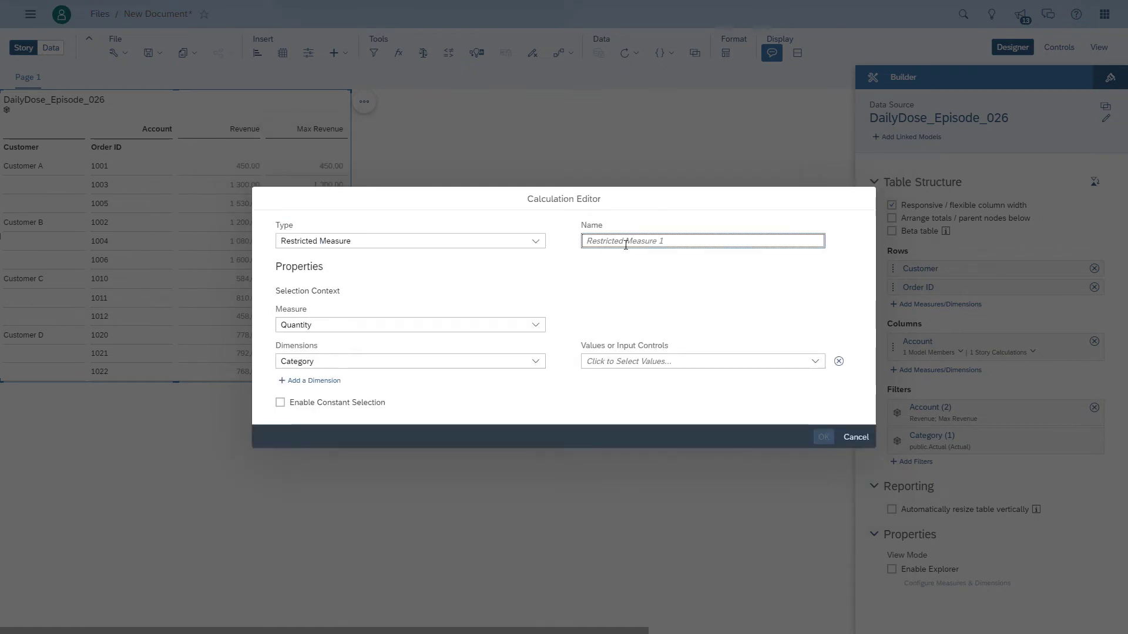
type("Max Revenue")
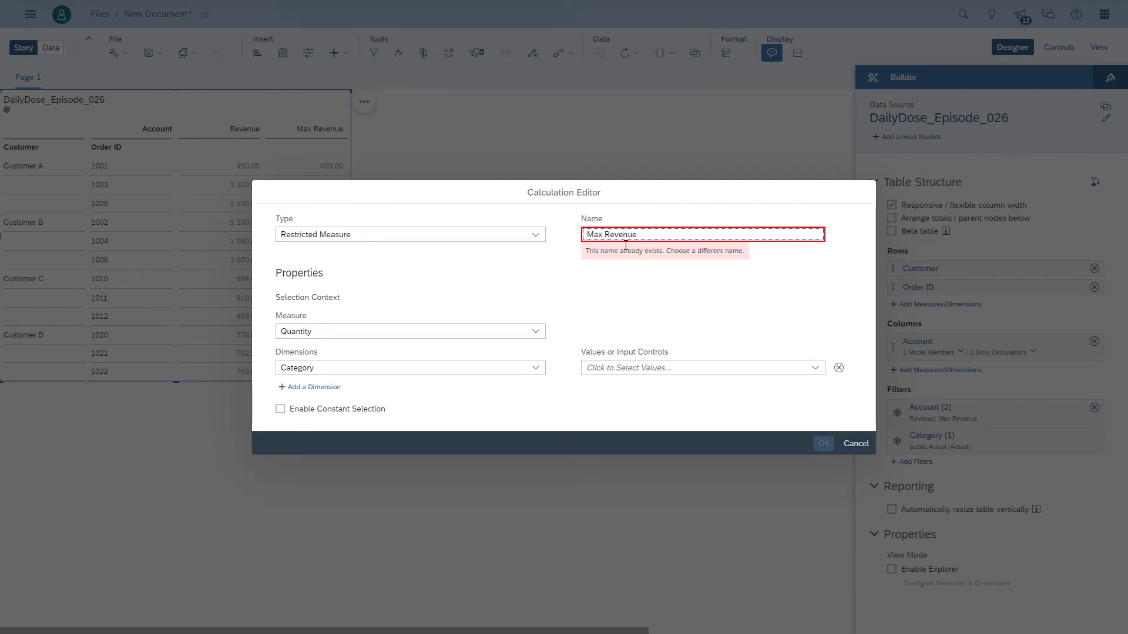
type(" Constant Selection")
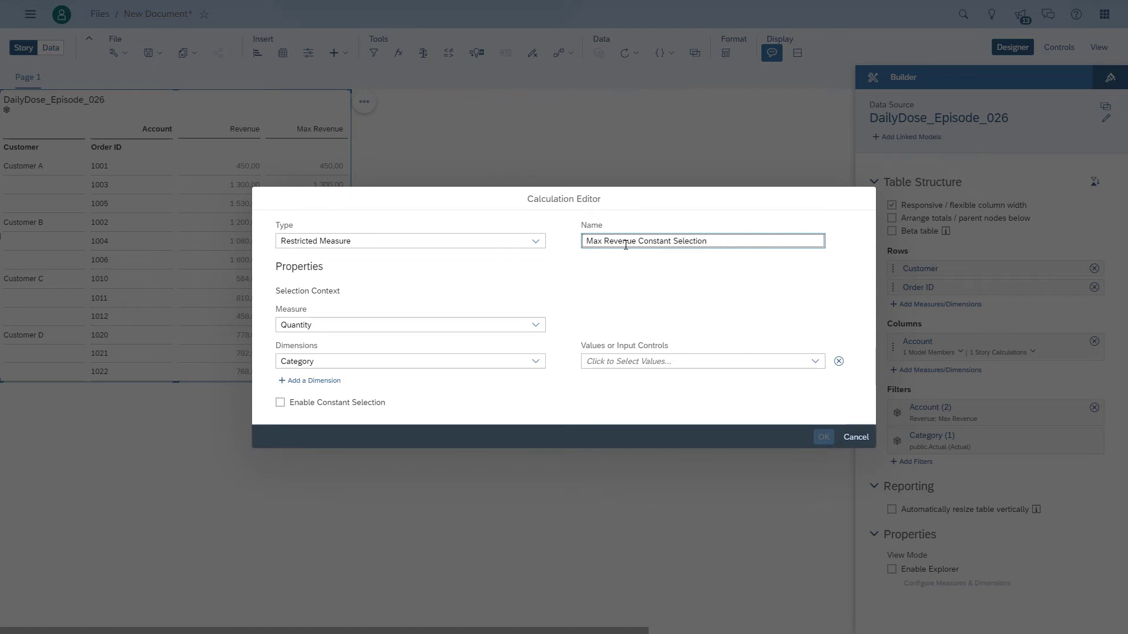
Base it on Max Revenue, restricted to the Actual Category member
left_click(536, 325)
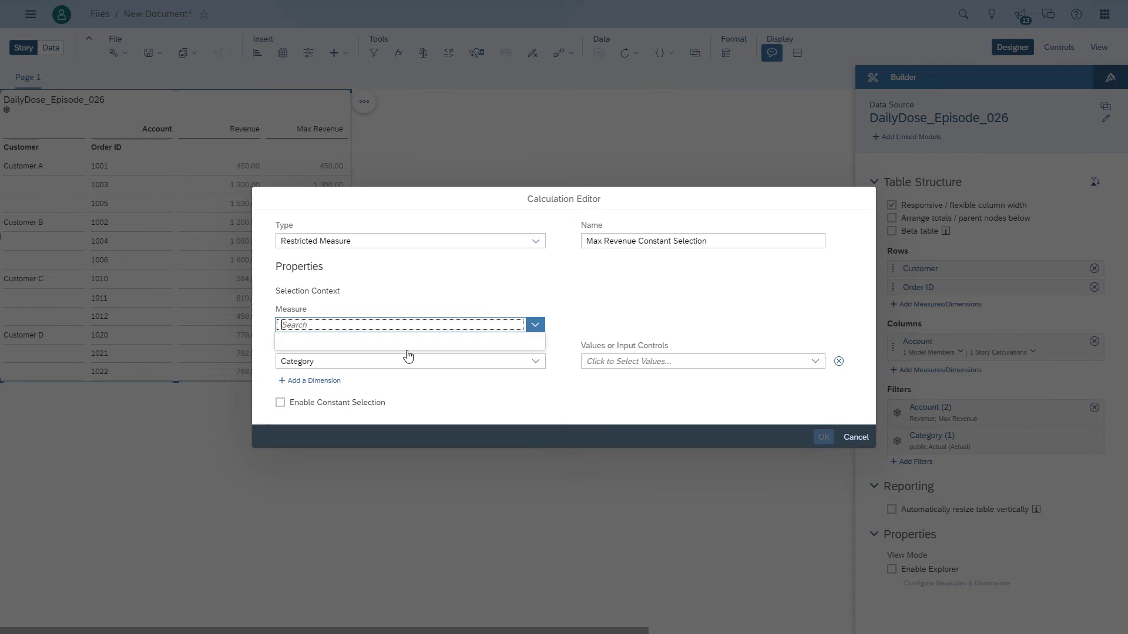
left_click(310, 394)
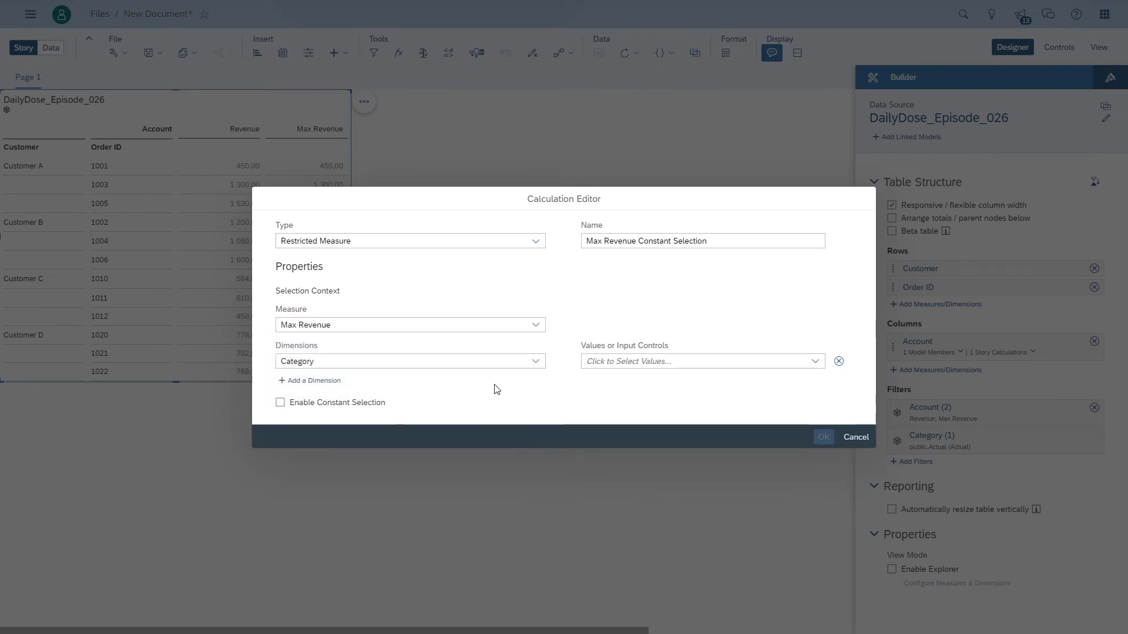
left_click(648, 368)
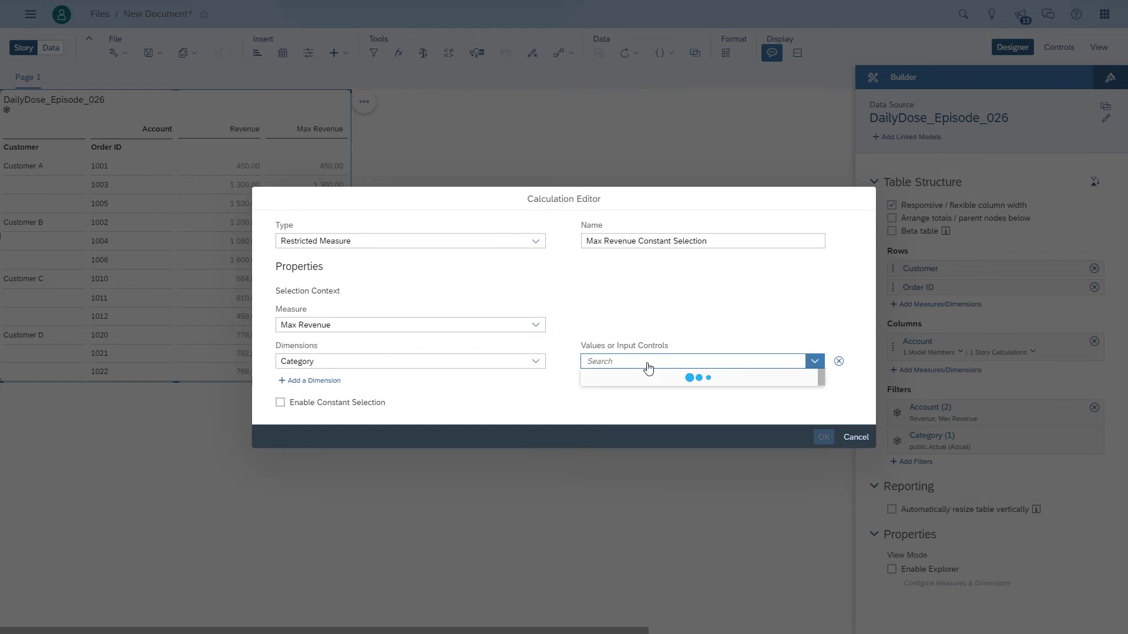
left_click(635, 378)
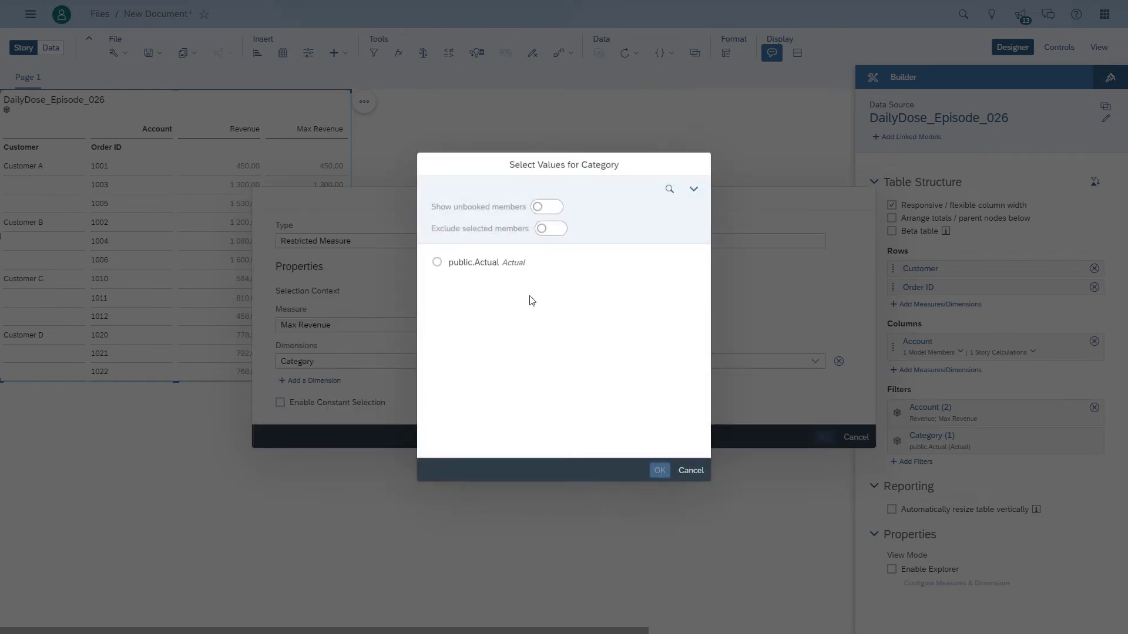
left_click(478, 262)
left_click(659, 470)
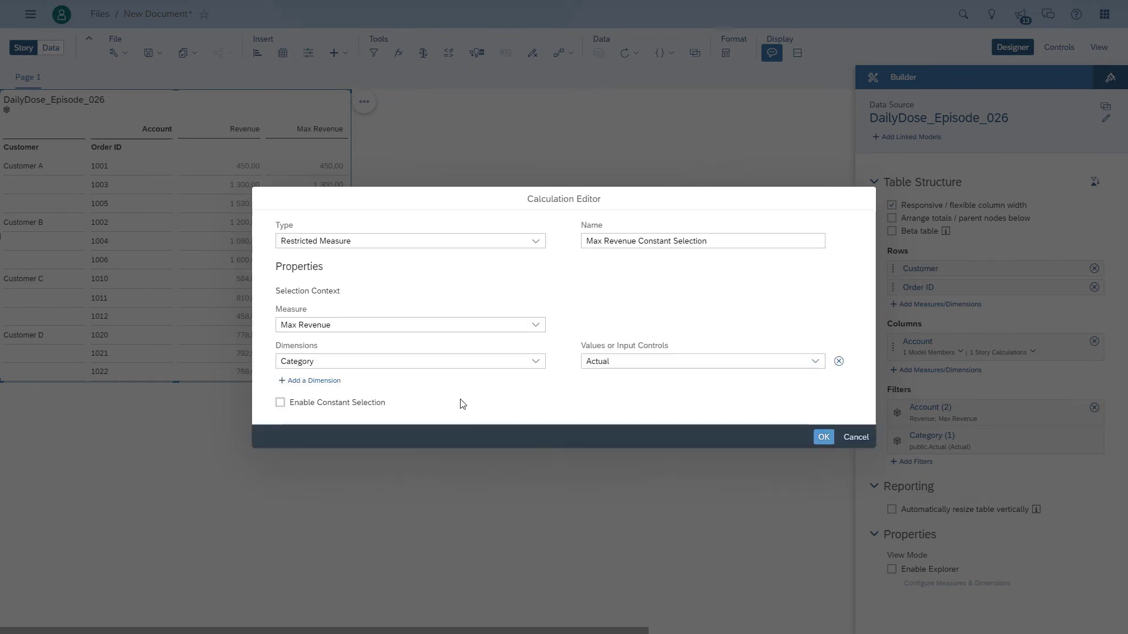
Enable constant selection holding Order ID and Customer constant, and add the measure
left_click(280, 403)
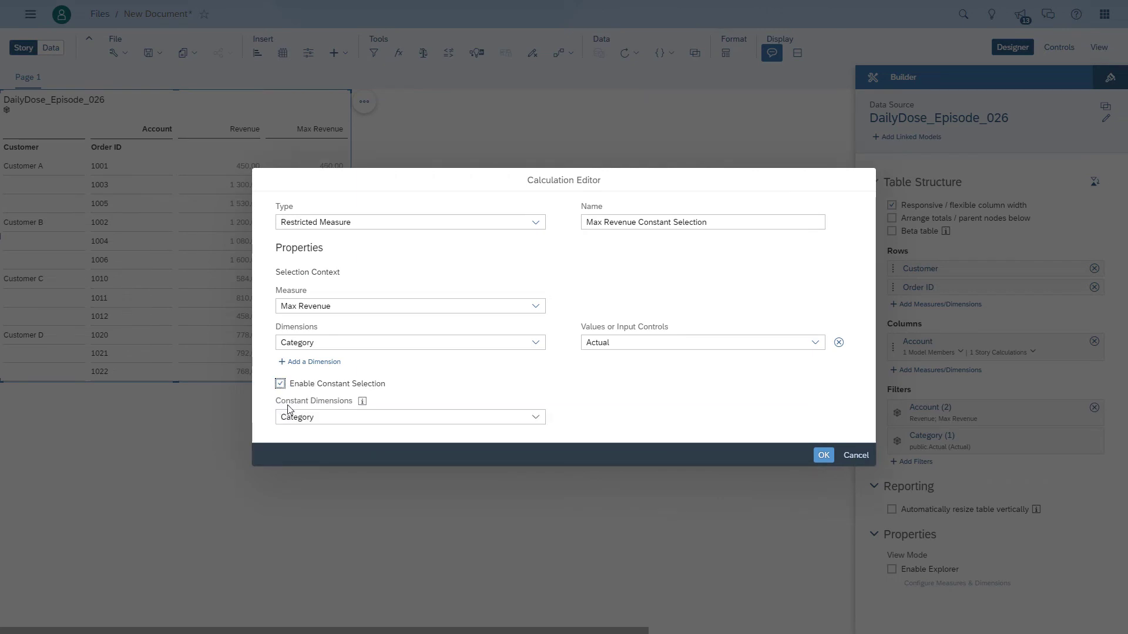
left_click(535, 418)
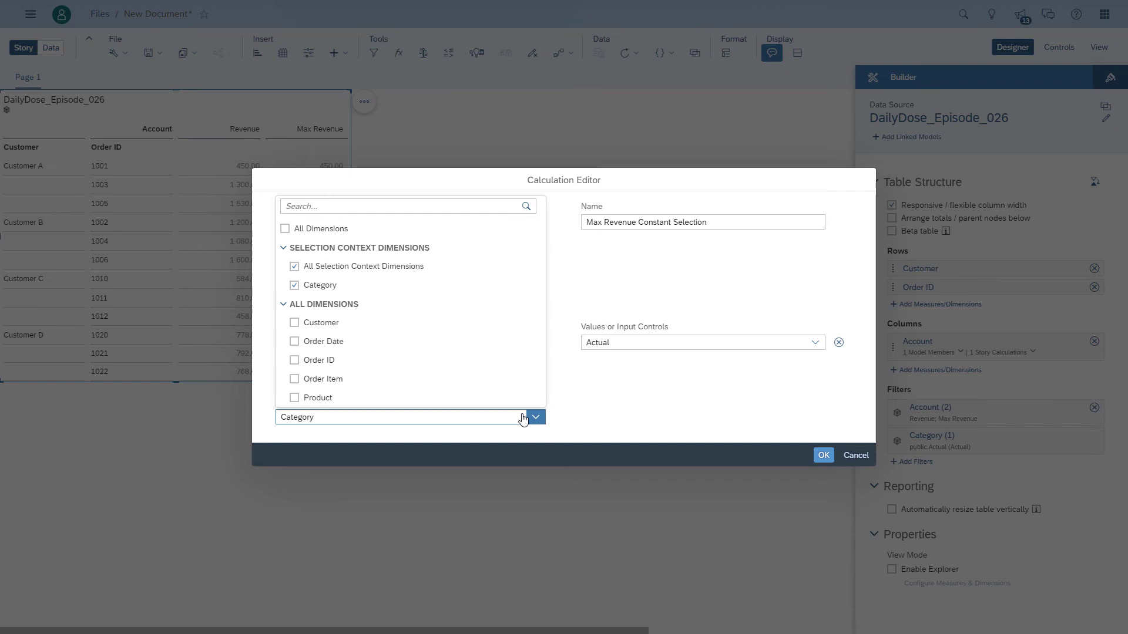
left_click(320, 363)
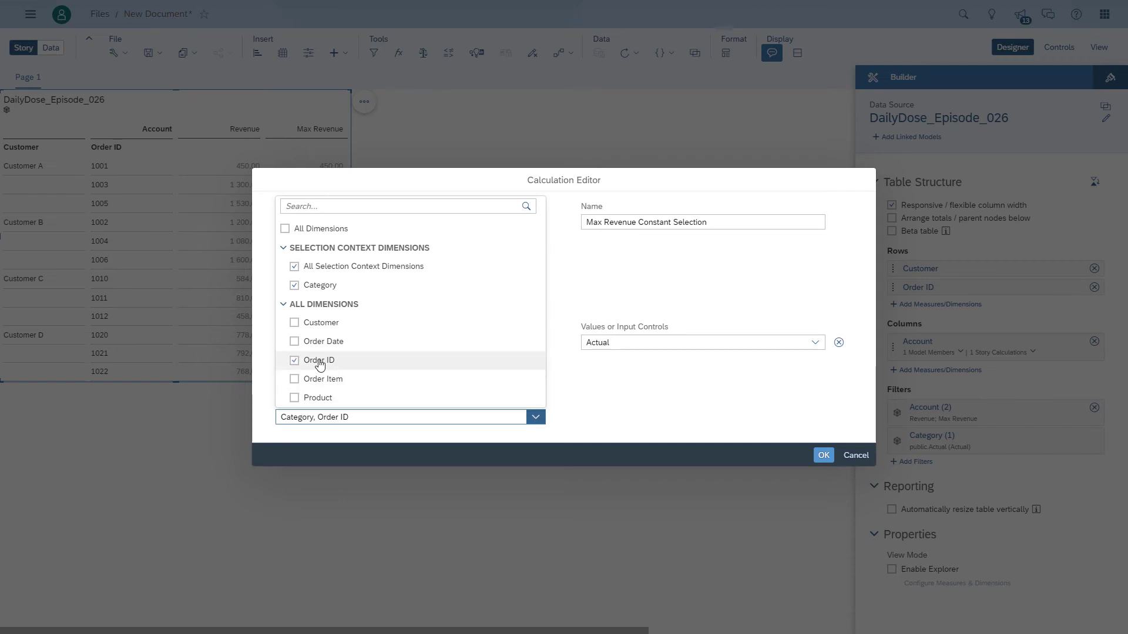
left_click(318, 328)
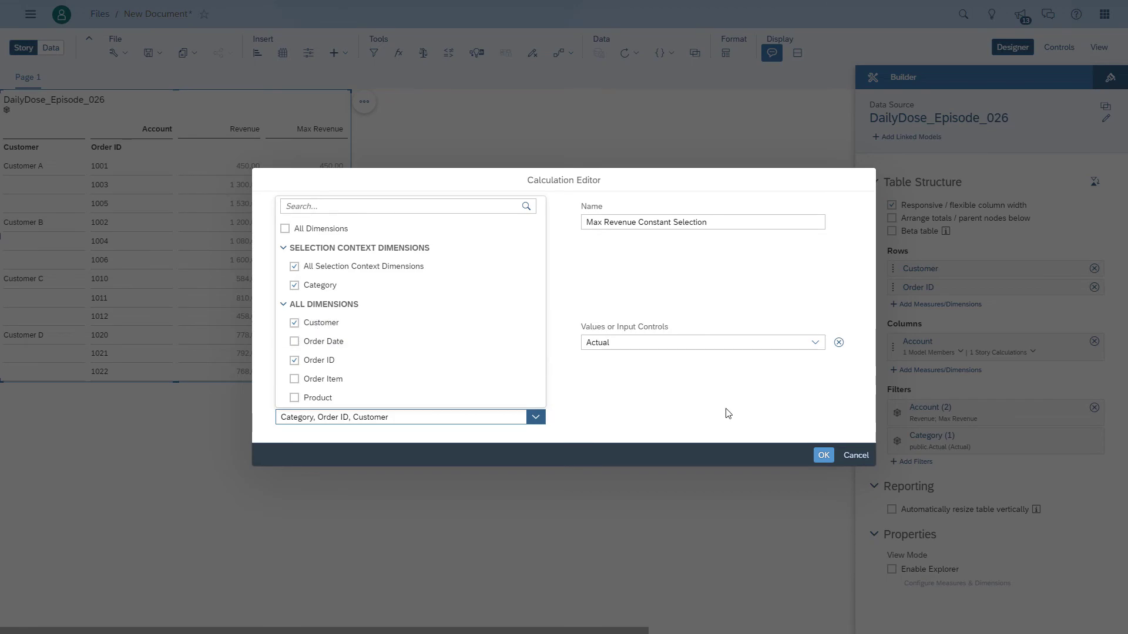
left_click(823, 456)
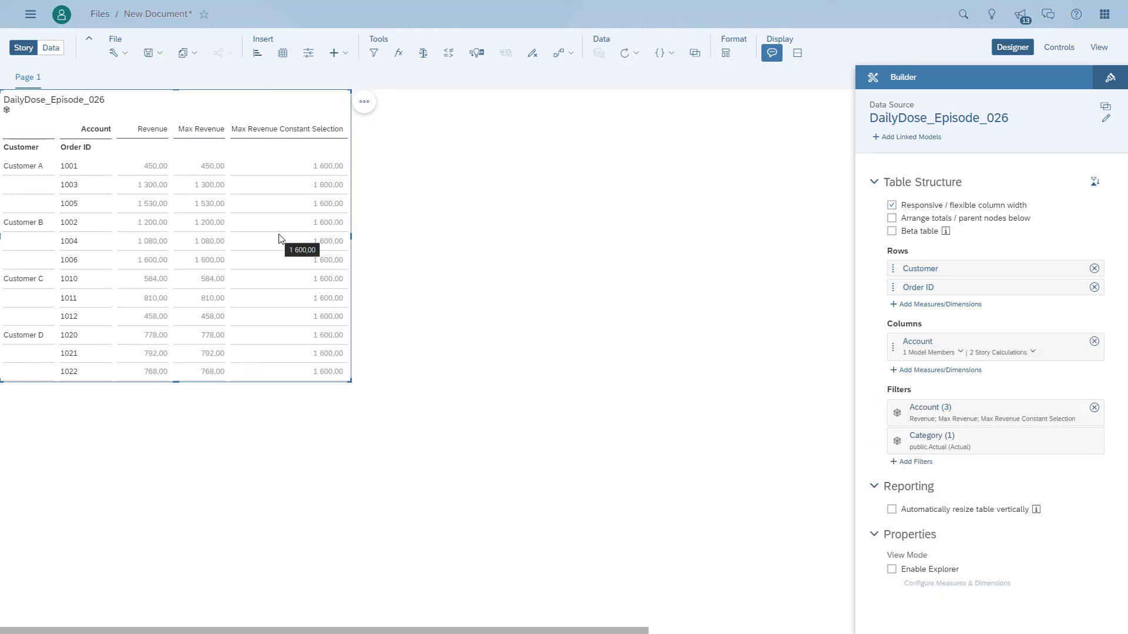
Widen the revenue table and open the Calculation Editor for a new calculation
left_click_drag(351, 237, 456, 249)
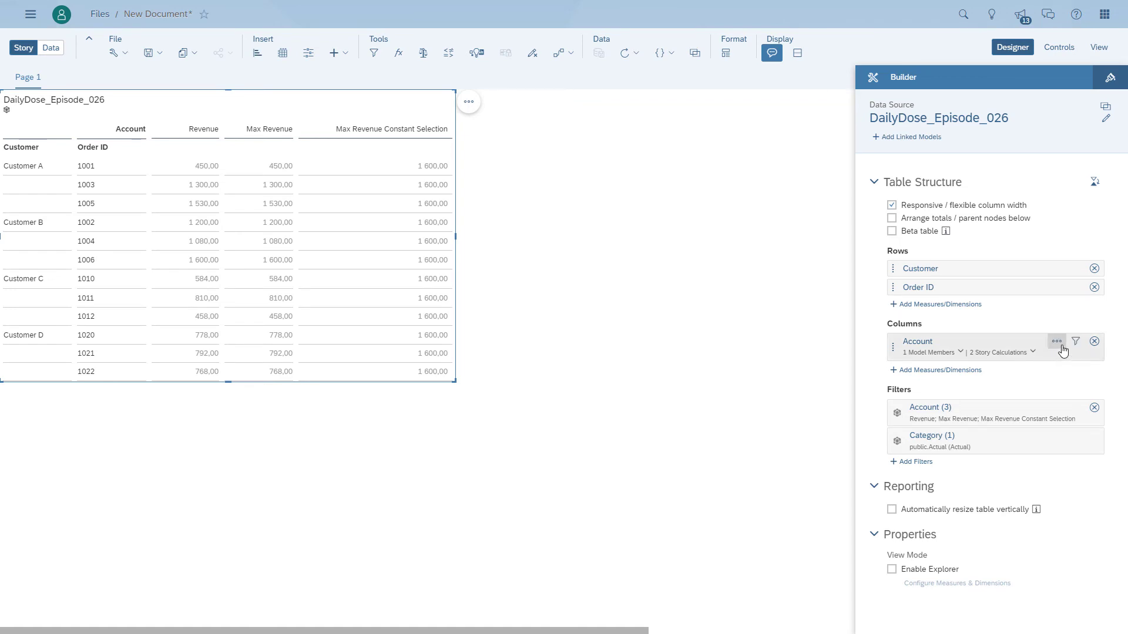
left_click(1061, 346)
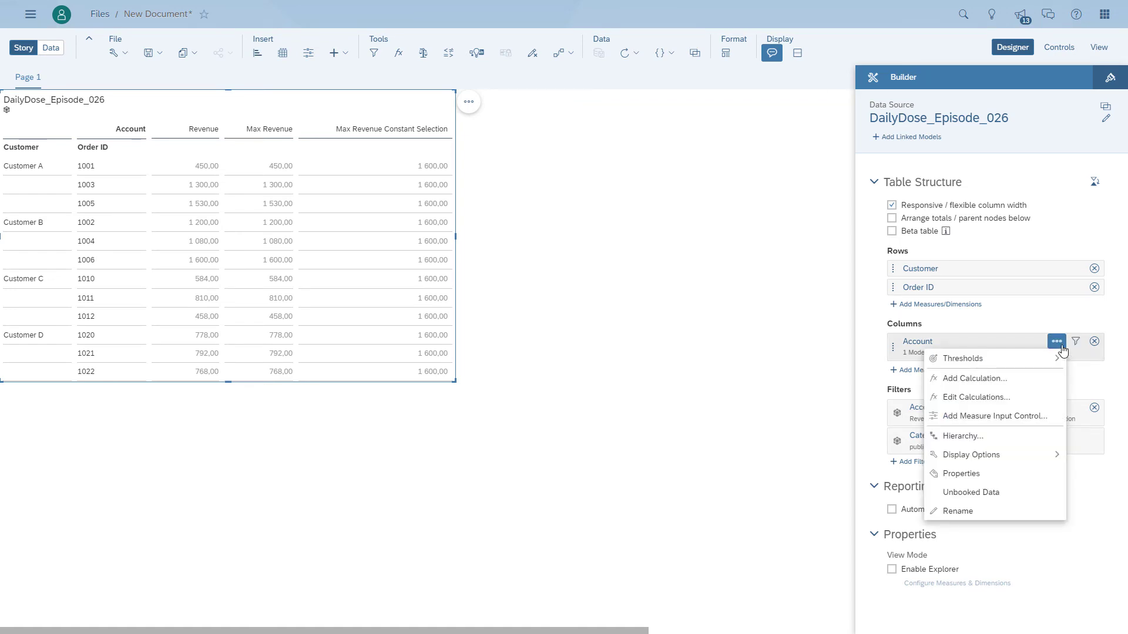
left_click(992, 378)
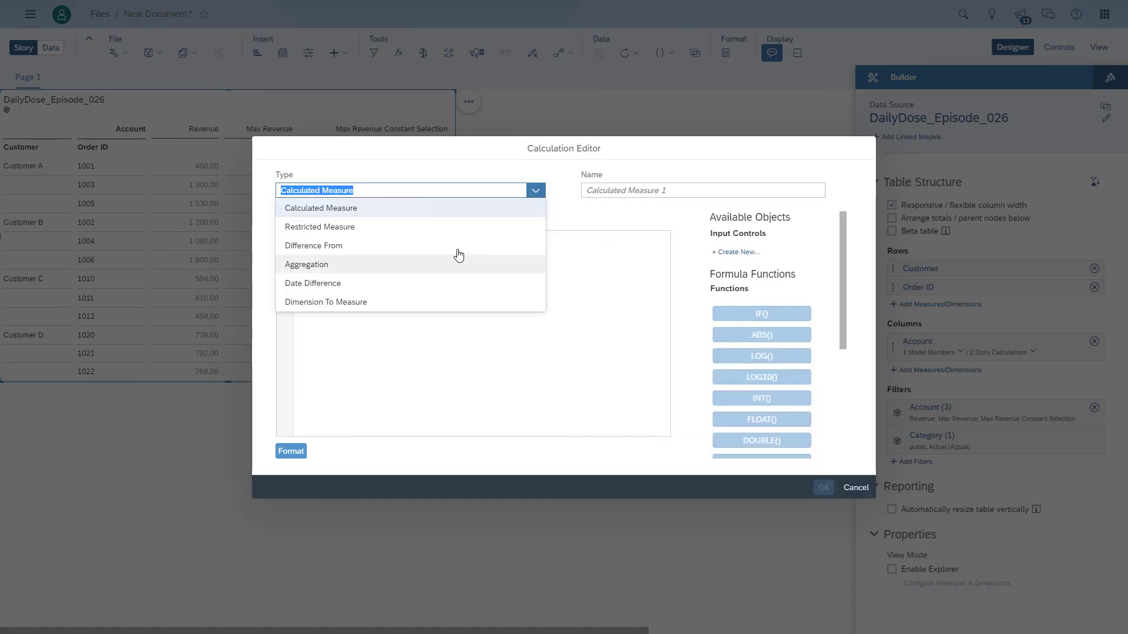
Name a new calculated measure Check for Max Value
left_click(346, 209)
left_click(646, 191)
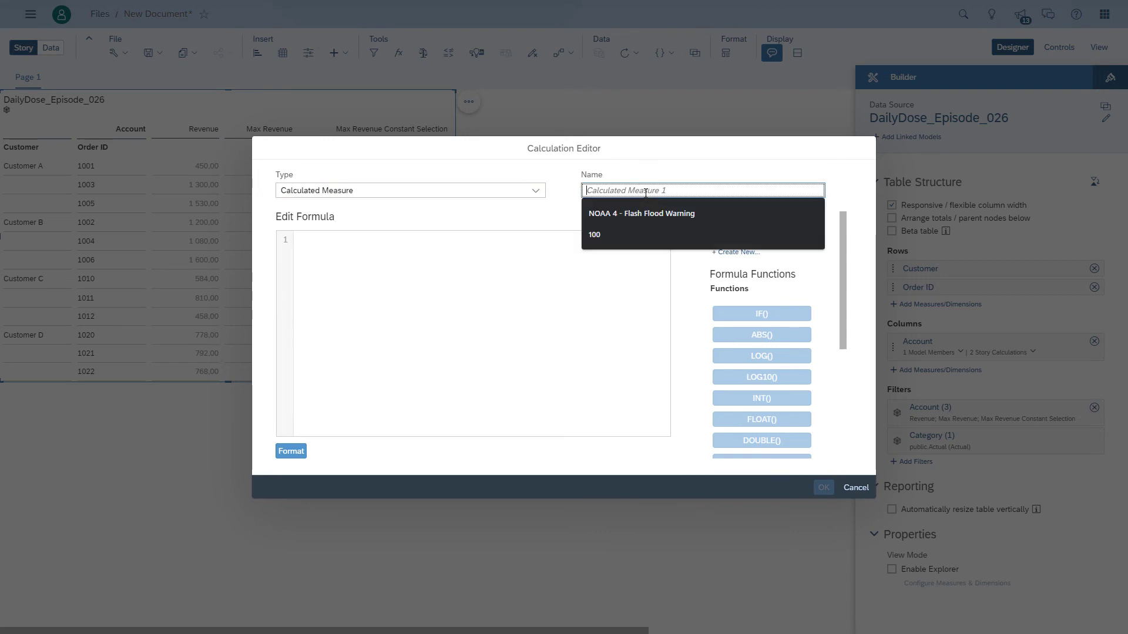
type("Ch")
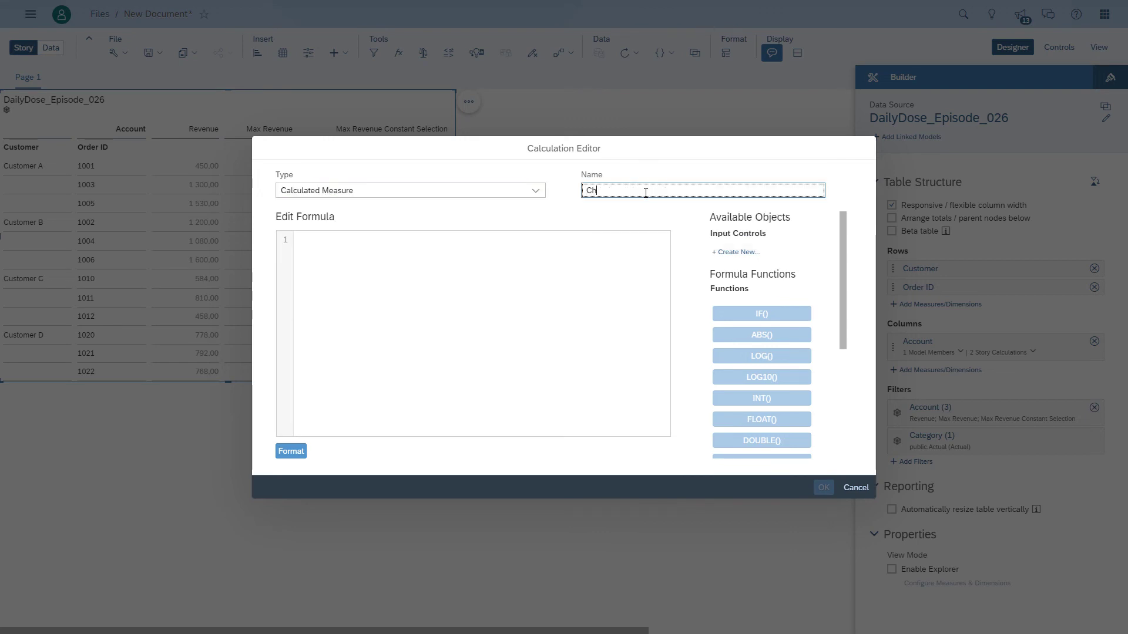
type("eck for Max Value")
key("Tab")
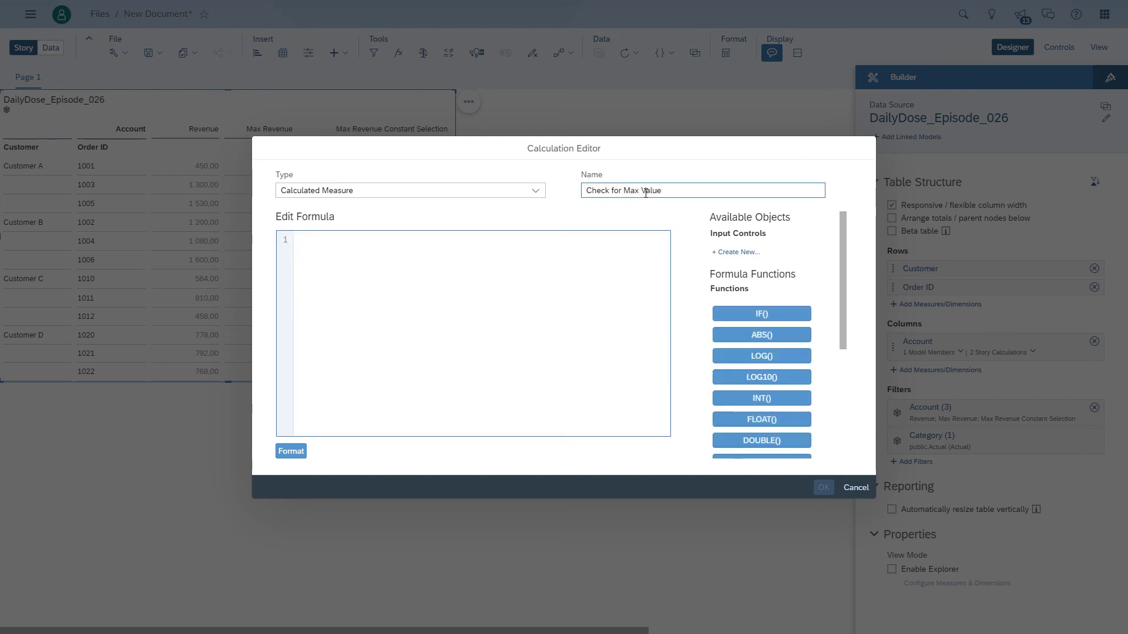
Enter the formula IF([#Max Revenue] = [#Max Revenue Constant Selection]; 1; 0)
type("I")
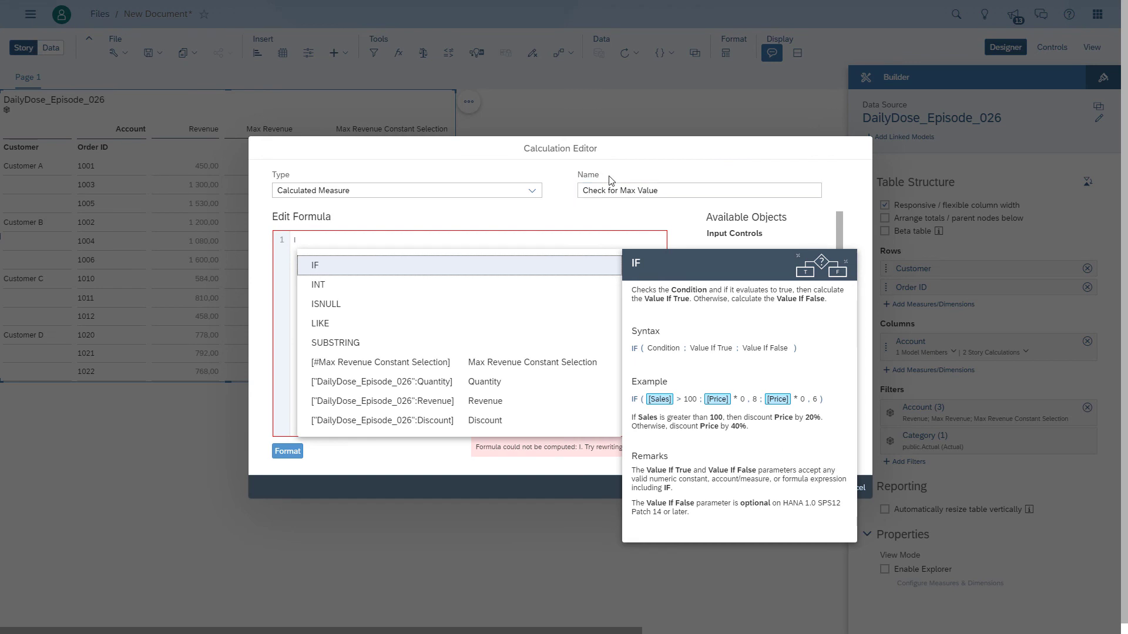
left_click(334, 266)
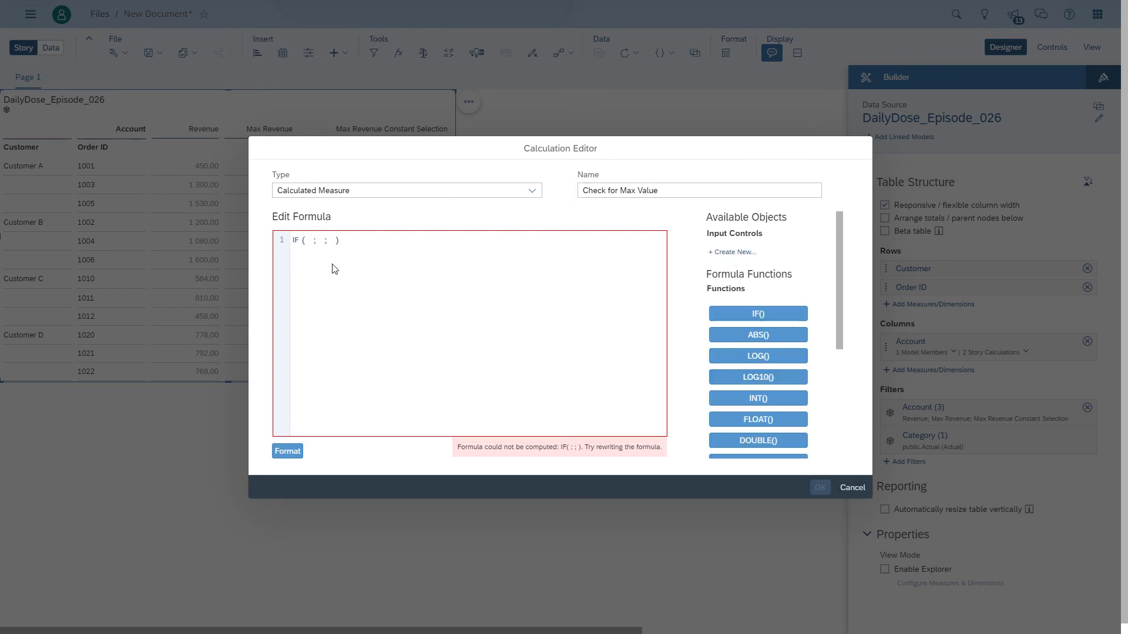
type("M")
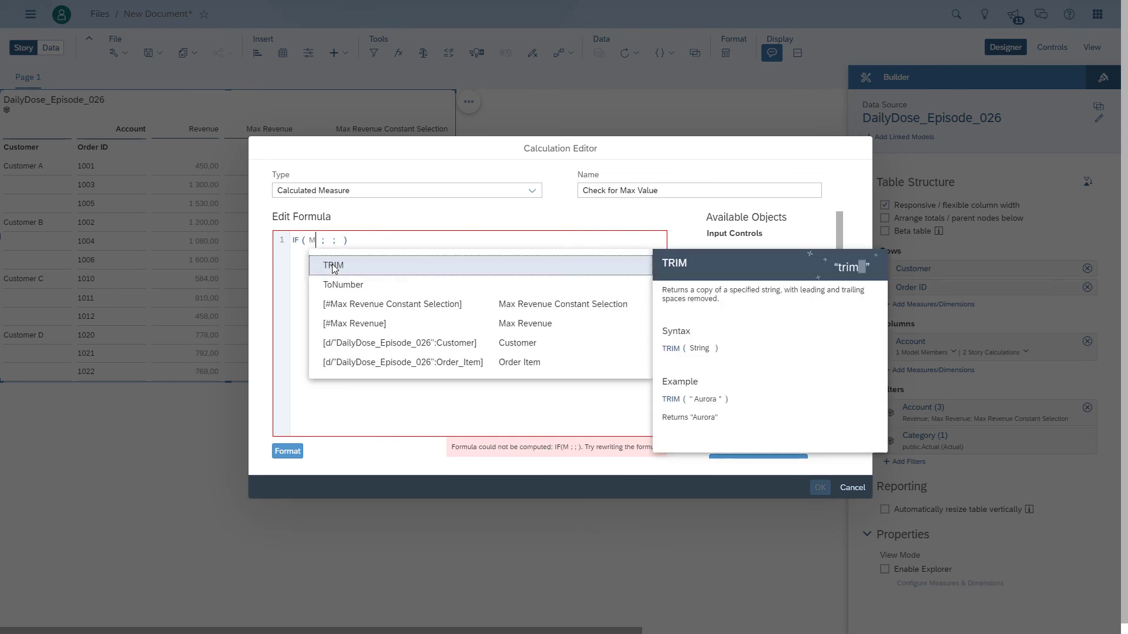
left_click(346, 327)
type("= ")
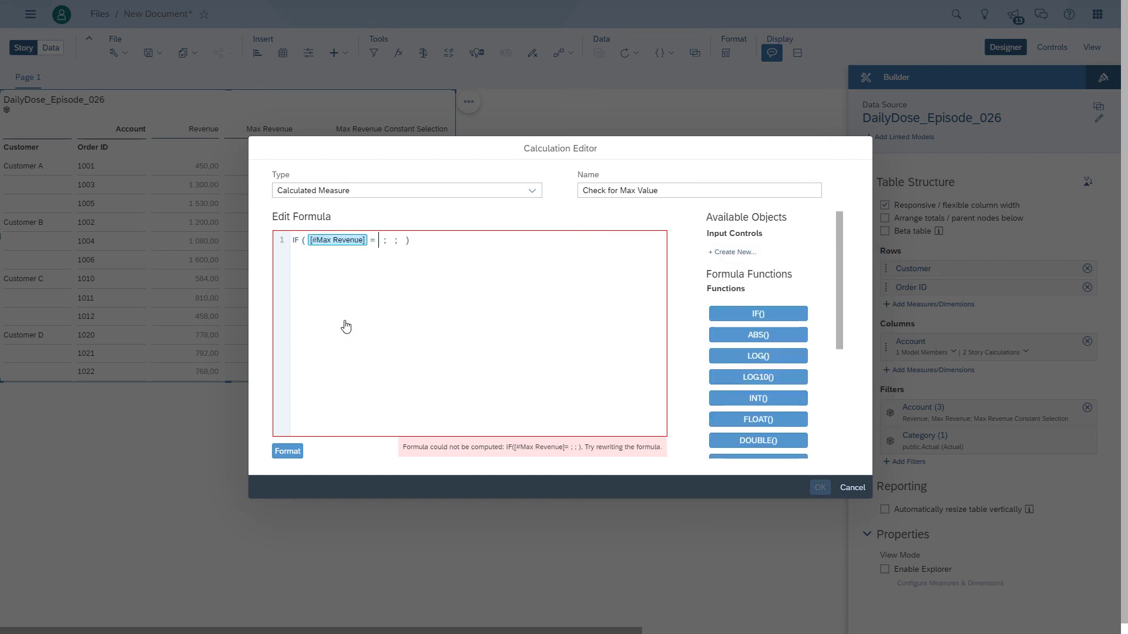
type("M")
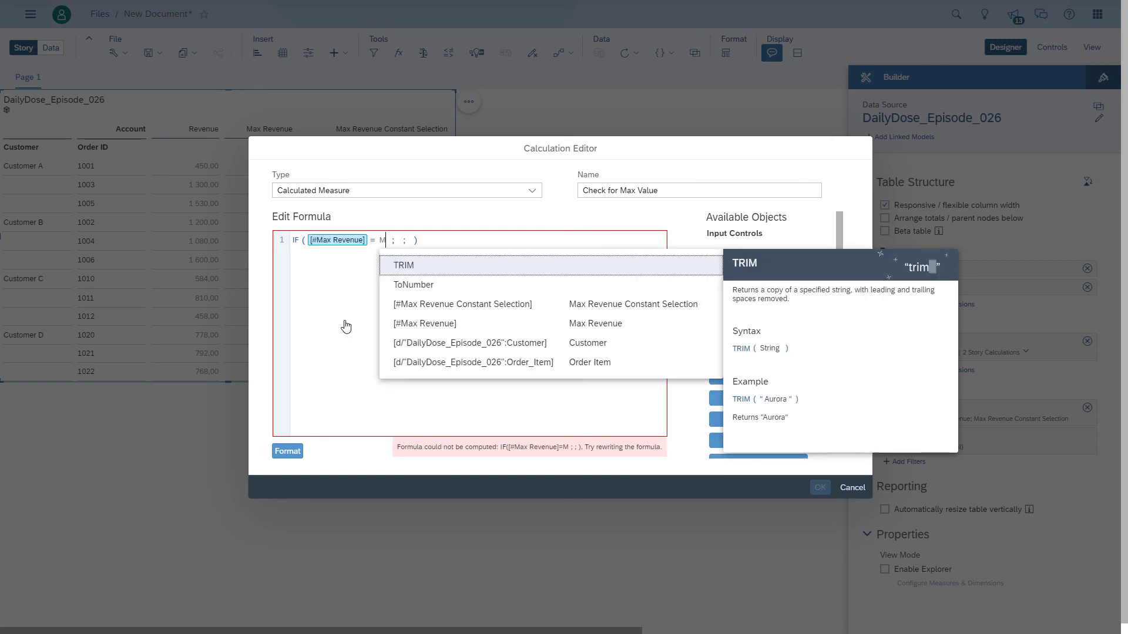
left_click(405, 304)
left_click(516, 236)
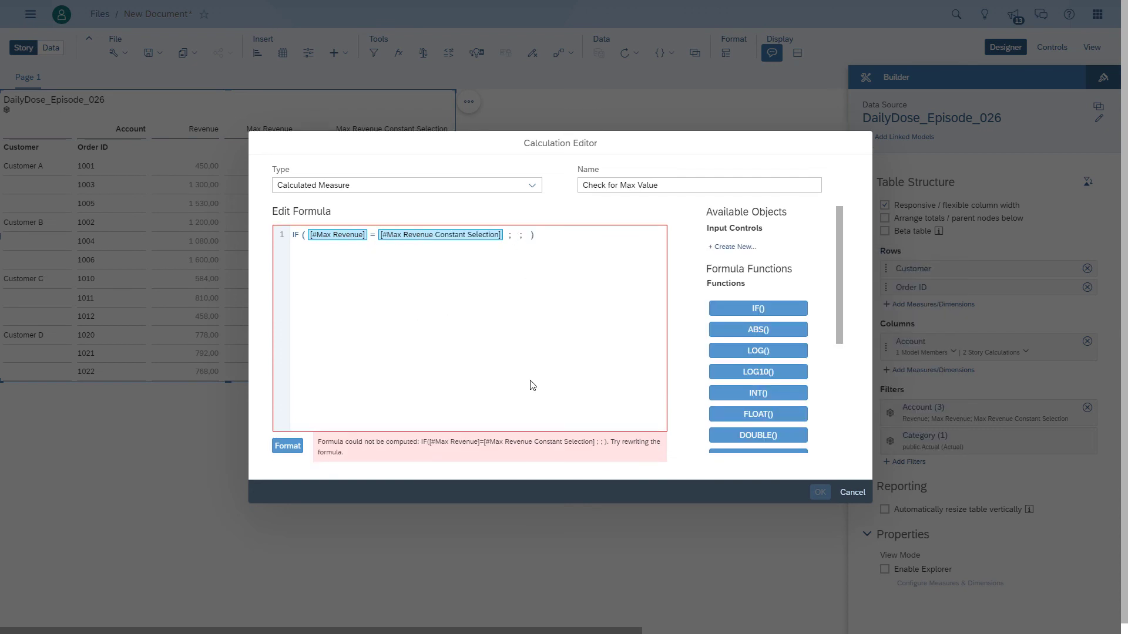
type("1")
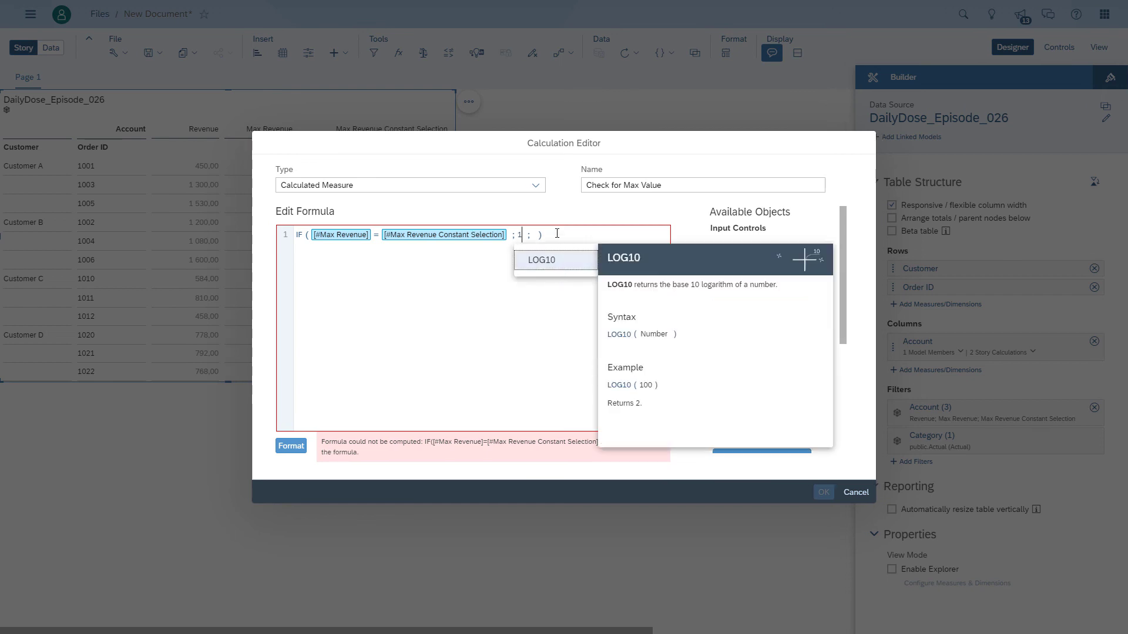
key("Right")
key("Right")
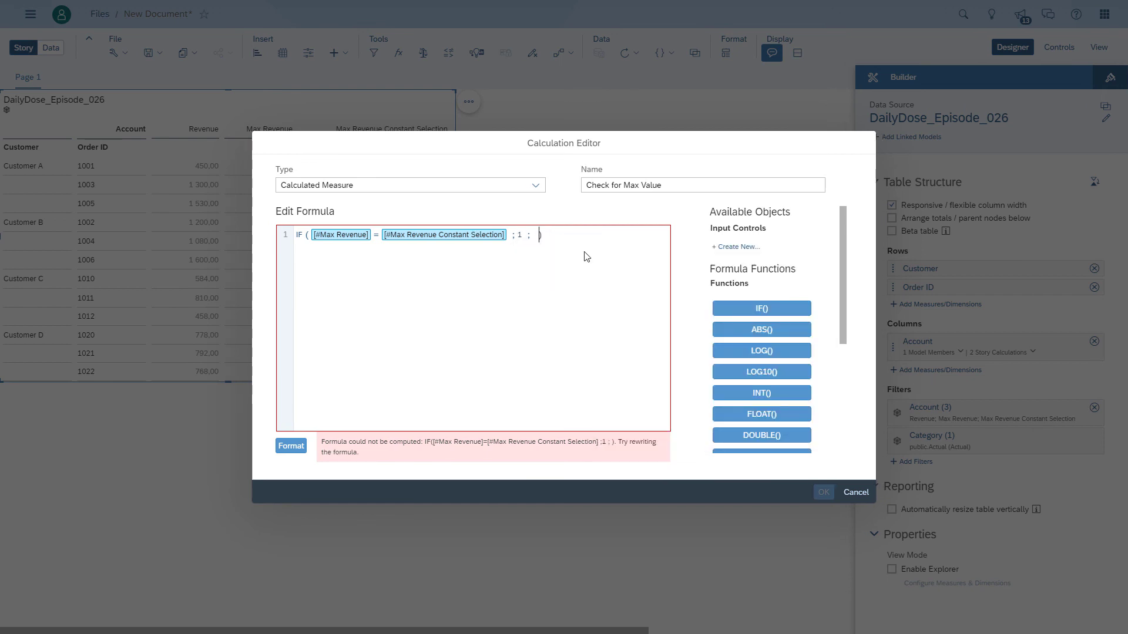
type("0")
left_click(557, 235)
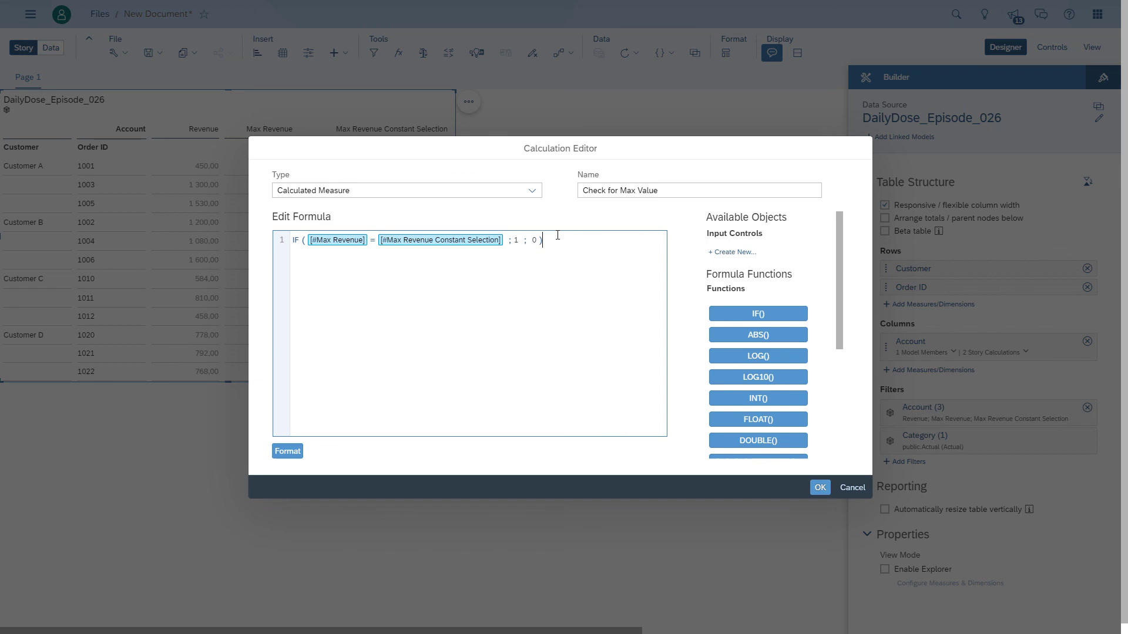
Add the Check for Max Value column, enlarge the table, and select order 1006's 1,00 flag
left_click(822, 491)
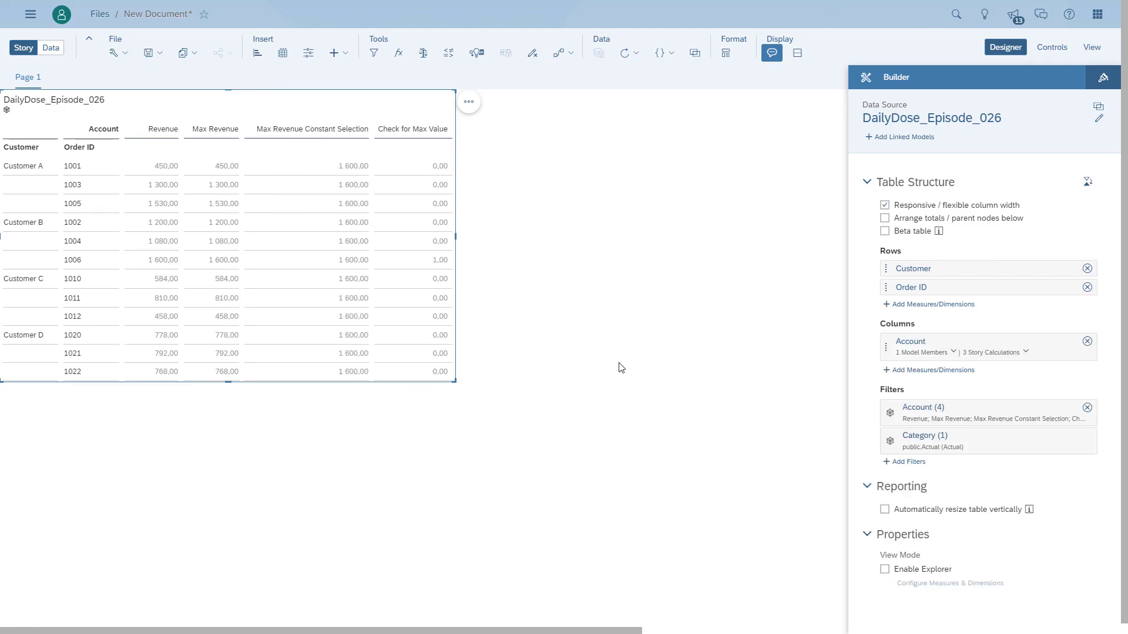
left_click_drag(456, 382, 550, 406)
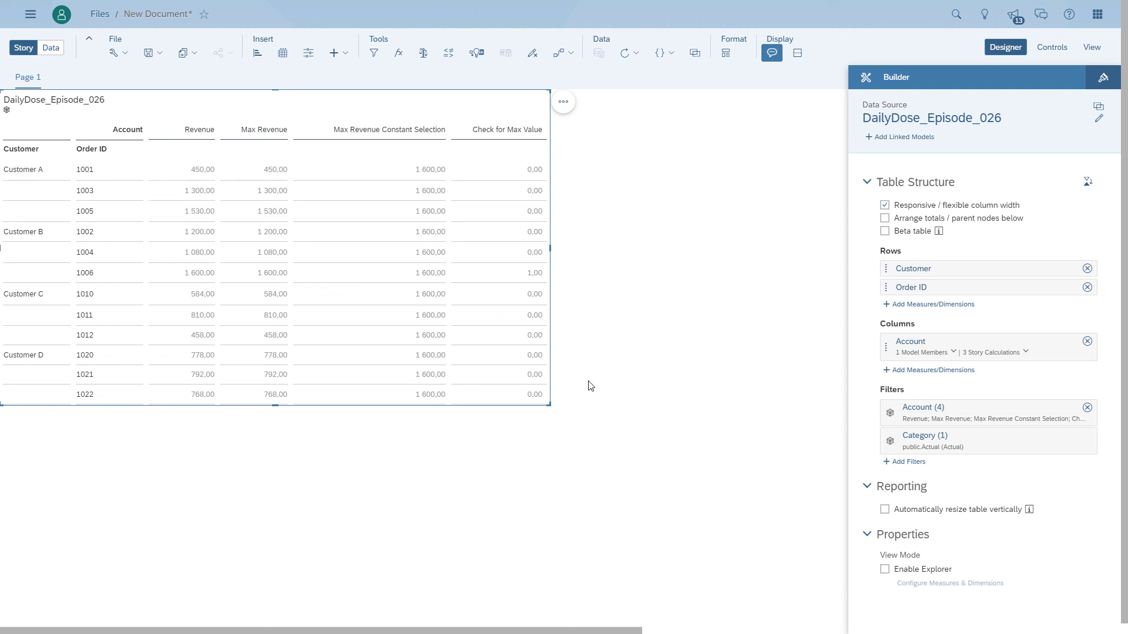
key("Escape")
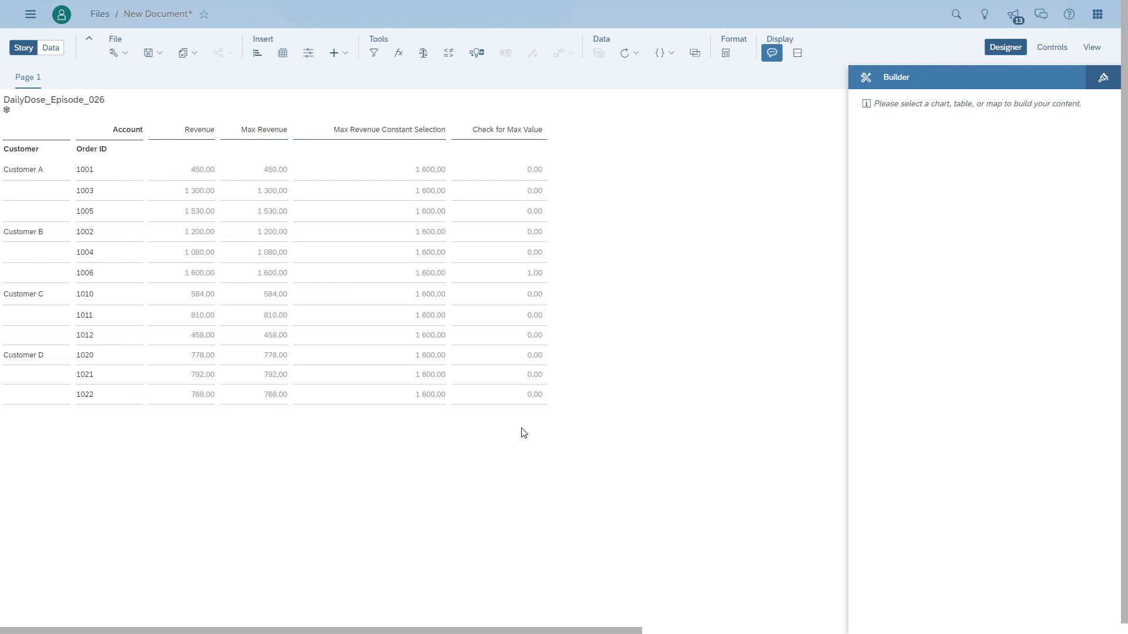
left_click(499, 275)
left_click(535, 278)
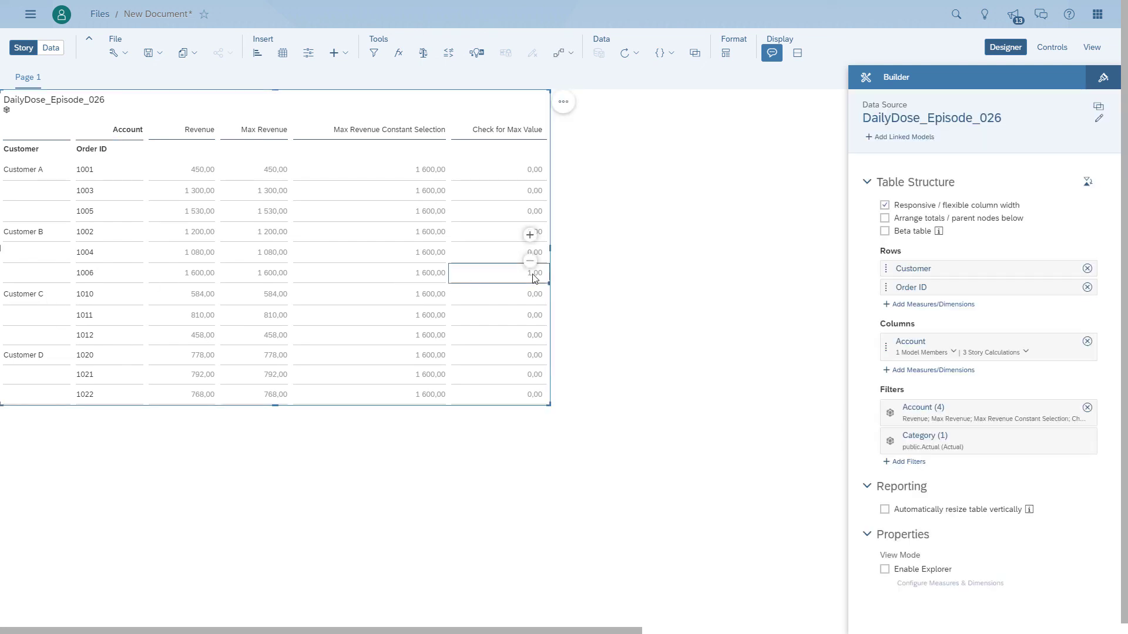